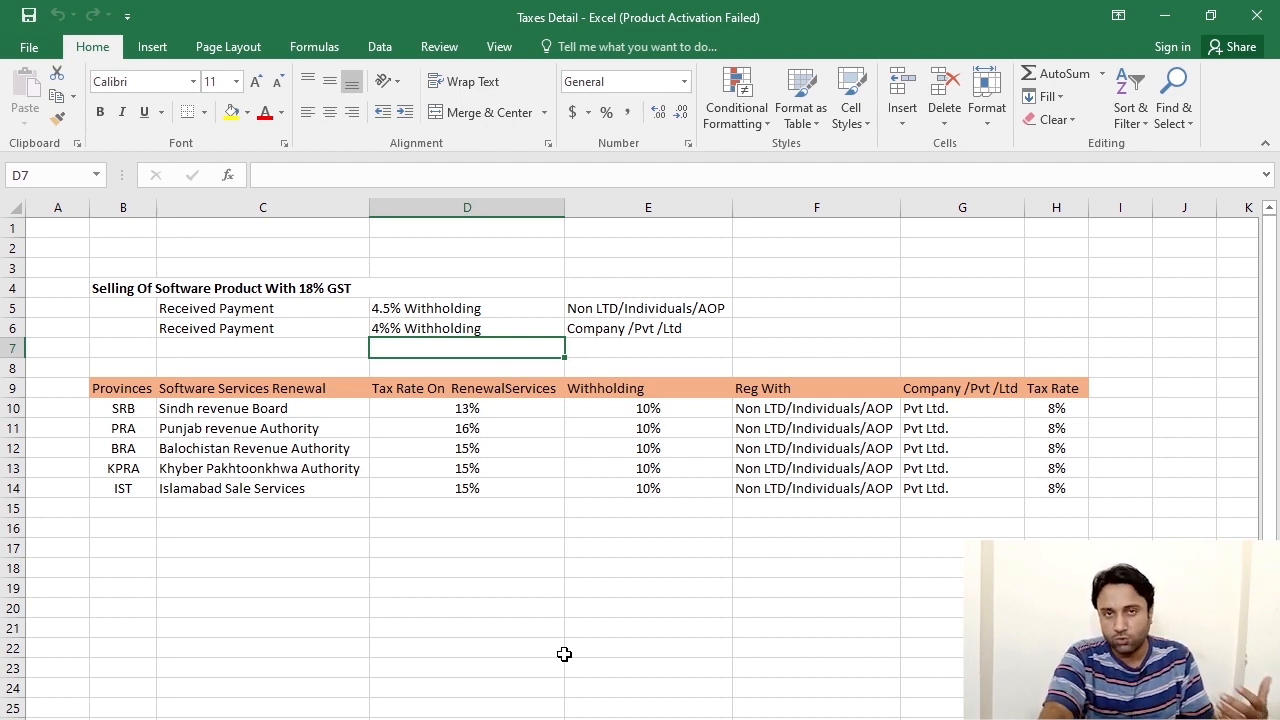
# Point out Balochistan's 15% services tax, the Non LTD/Individuals/AOP category and 4.5% withholding rates.
pyautogui.click(641, 562)
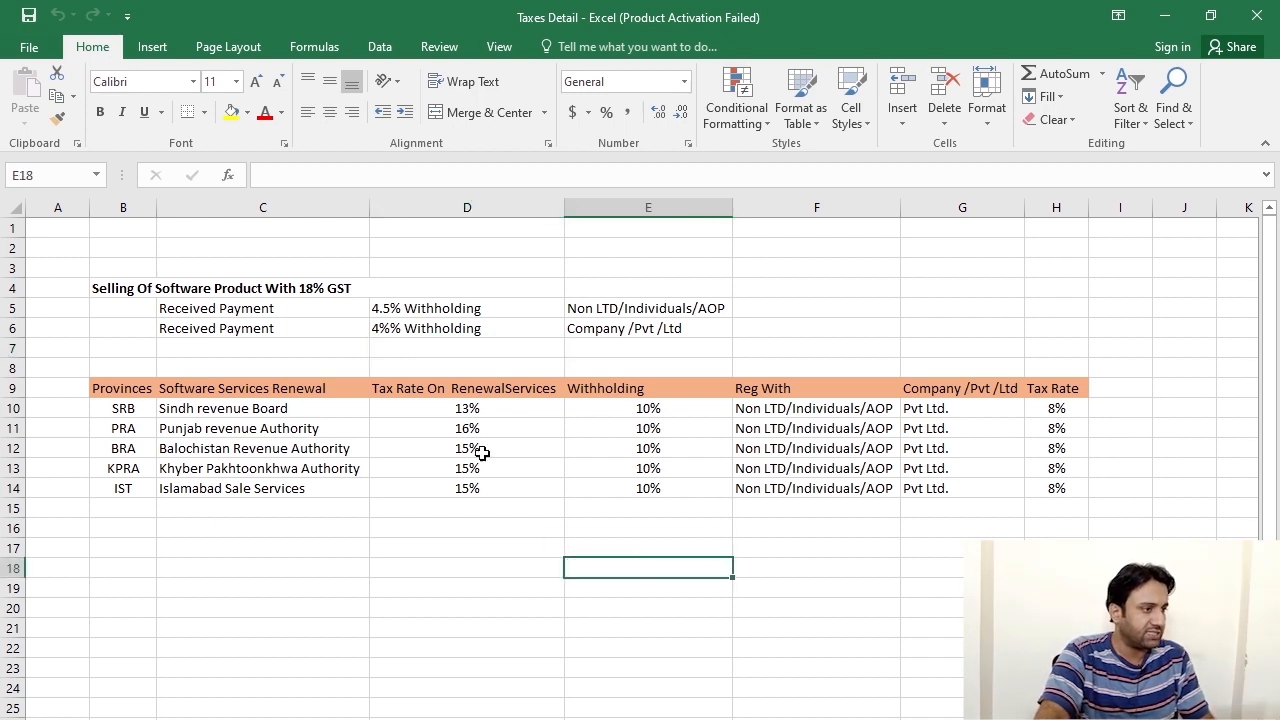
pyautogui.click(287, 308)
pyautogui.click(441, 448)
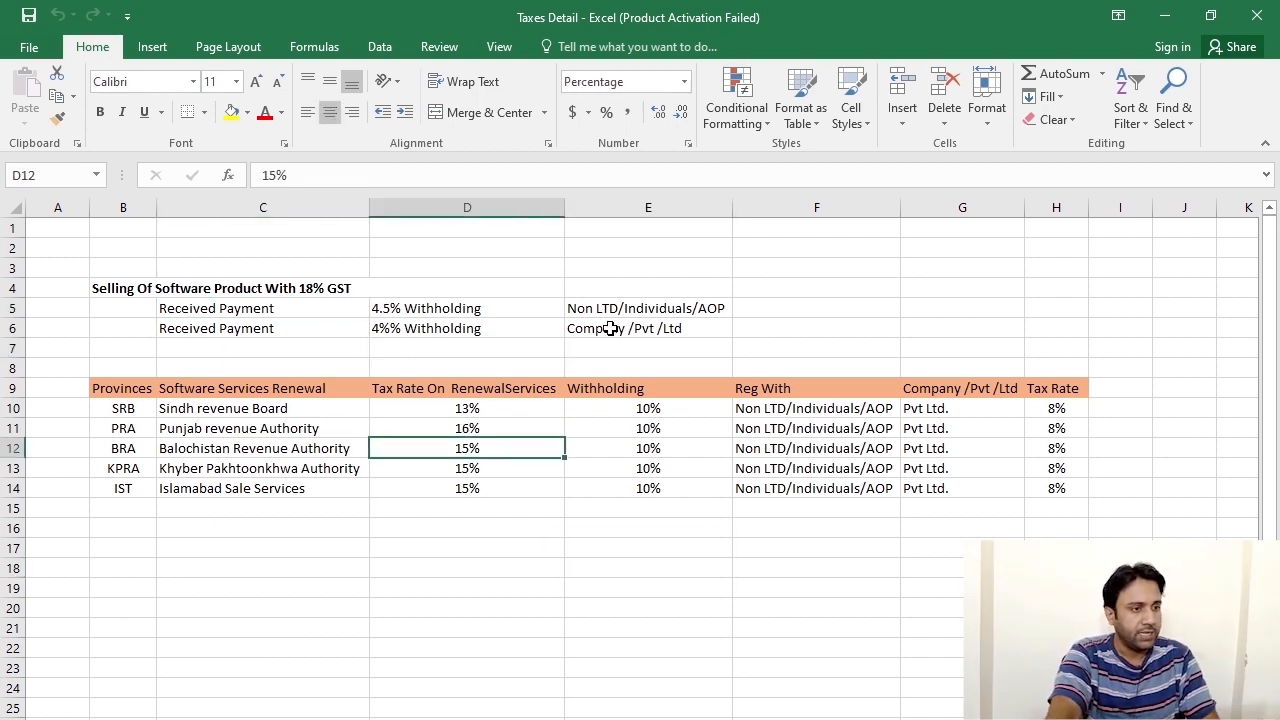
pyautogui.click(633, 288)
pyautogui.click(637, 312)
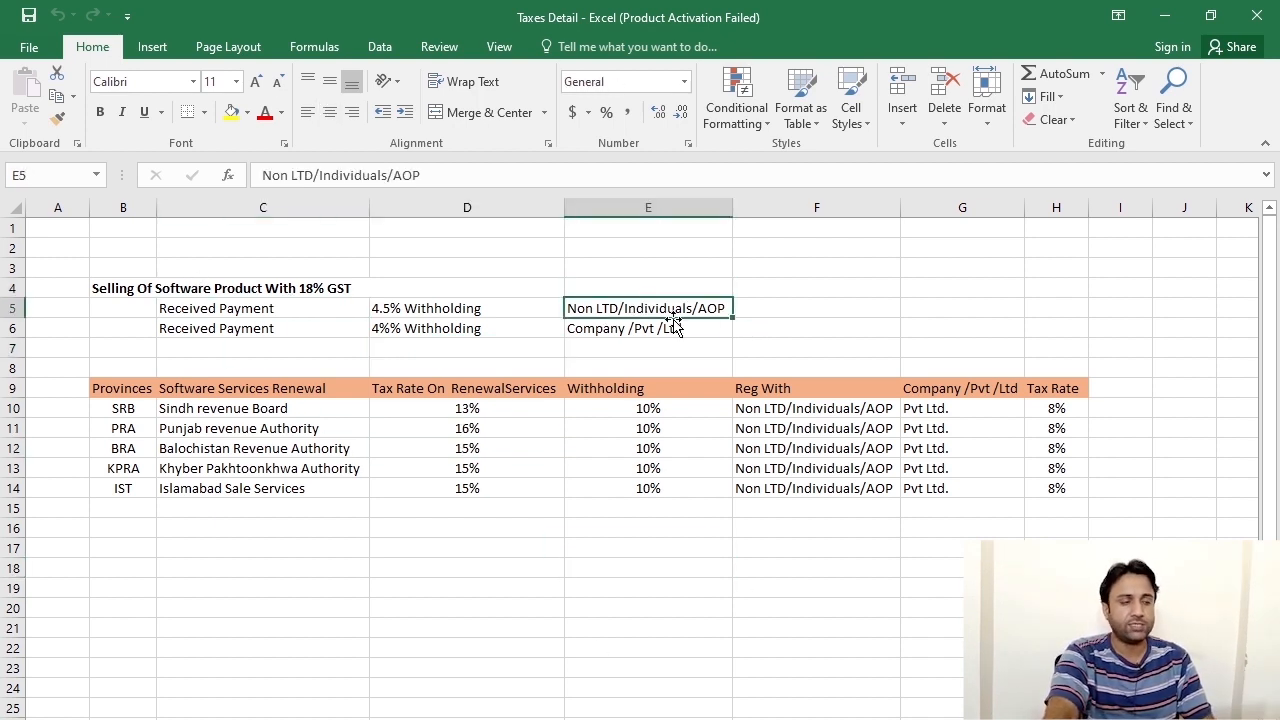
pyautogui.click(474, 310)
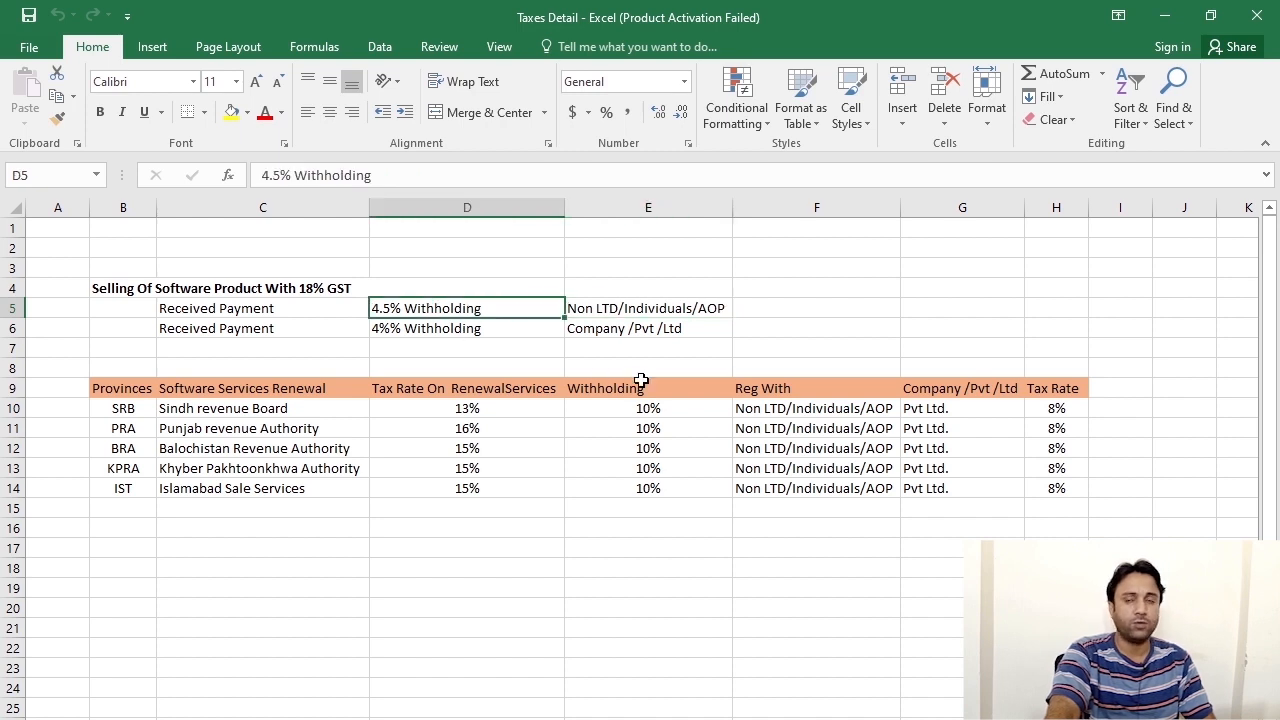
pyautogui.click(291, 314)
pyautogui.click(434, 331)
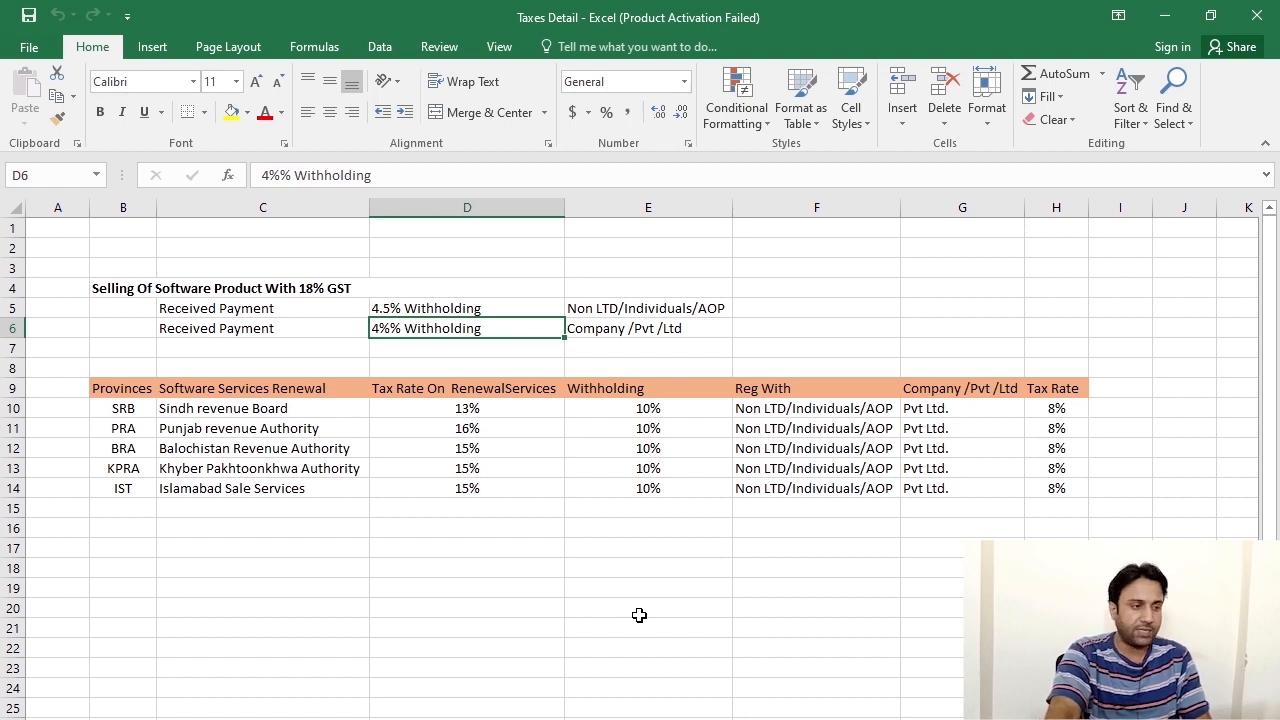
pyautogui.press('Down')
pyautogui.press('Down')
pyautogui.press('Down')
pyautogui.press('Down')
pyautogui.press('Down')
pyautogui.press('Down')
pyautogui.press('Down')
pyautogui.press('Down')
pyautogui.press('Down')
pyautogui.press('Down')
pyautogui.moveTo(127, 408); pyautogui.dragTo(815, 445)
pyautogui.click(640, 549)
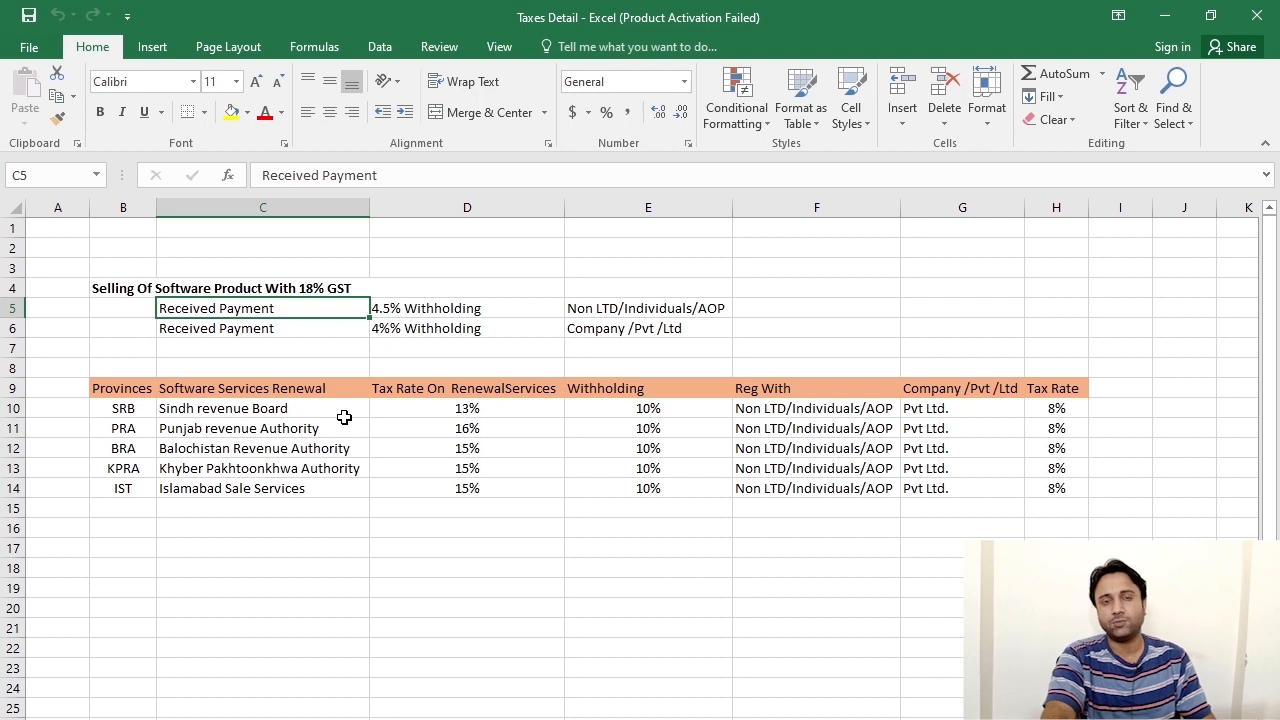
# Highlight the KPRA 15% rate and software product GST block, then minimize the Taxes Detail workbook.
pyautogui.click(491, 472)
pyautogui.click(428, 310)
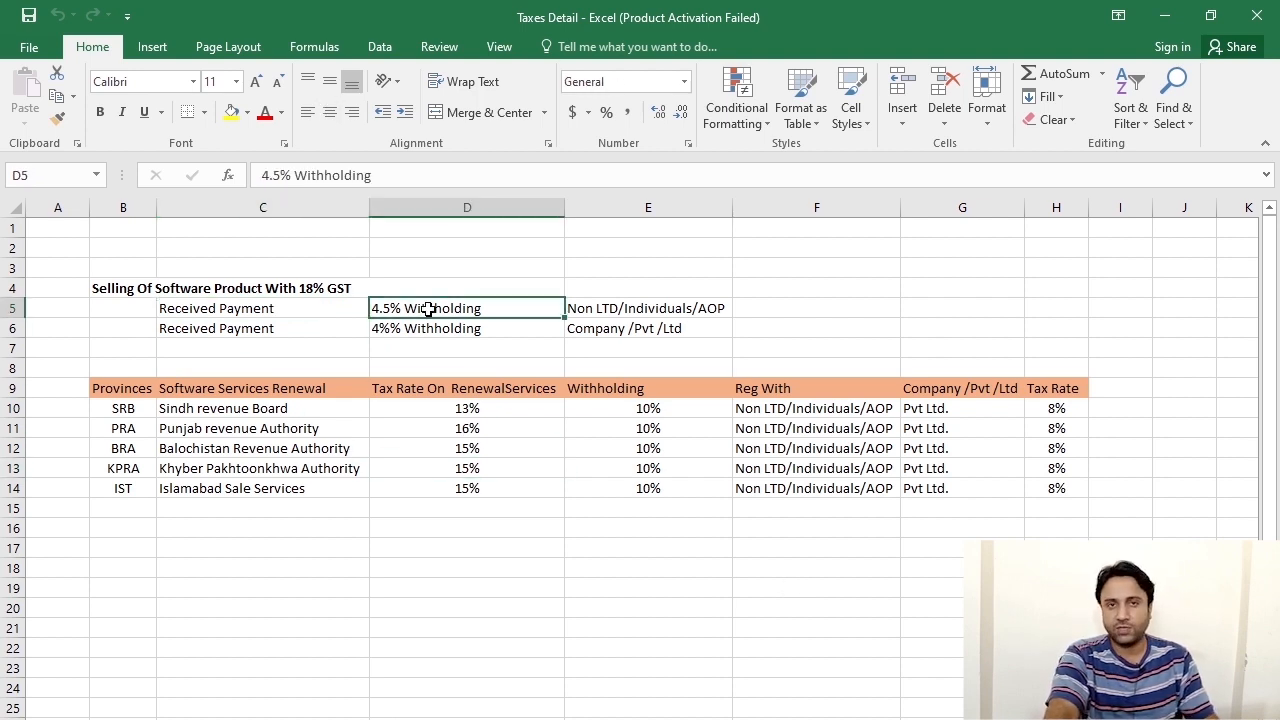
pyautogui.click(278, 310)
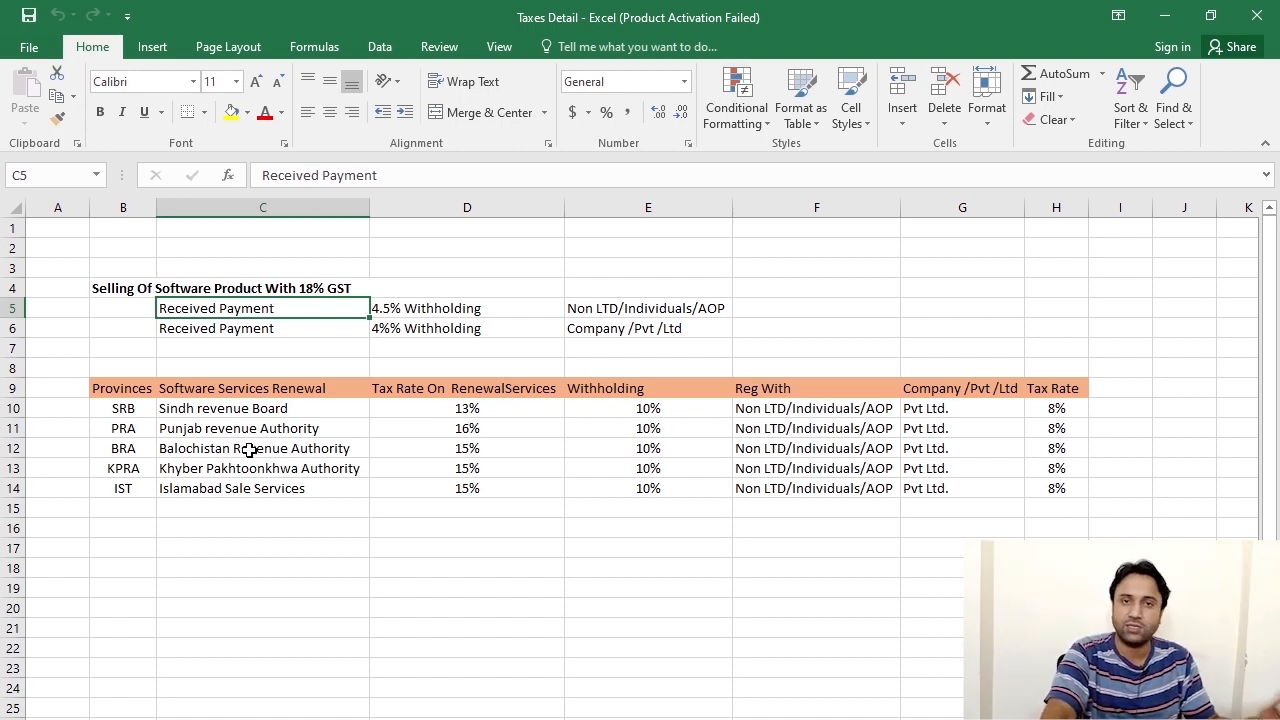
pyautogui.click(334, 508)
pyautogui.click(320, 308)
pyautogui.moveTo(150, 288); pyautogui.dragTo(420, 329)
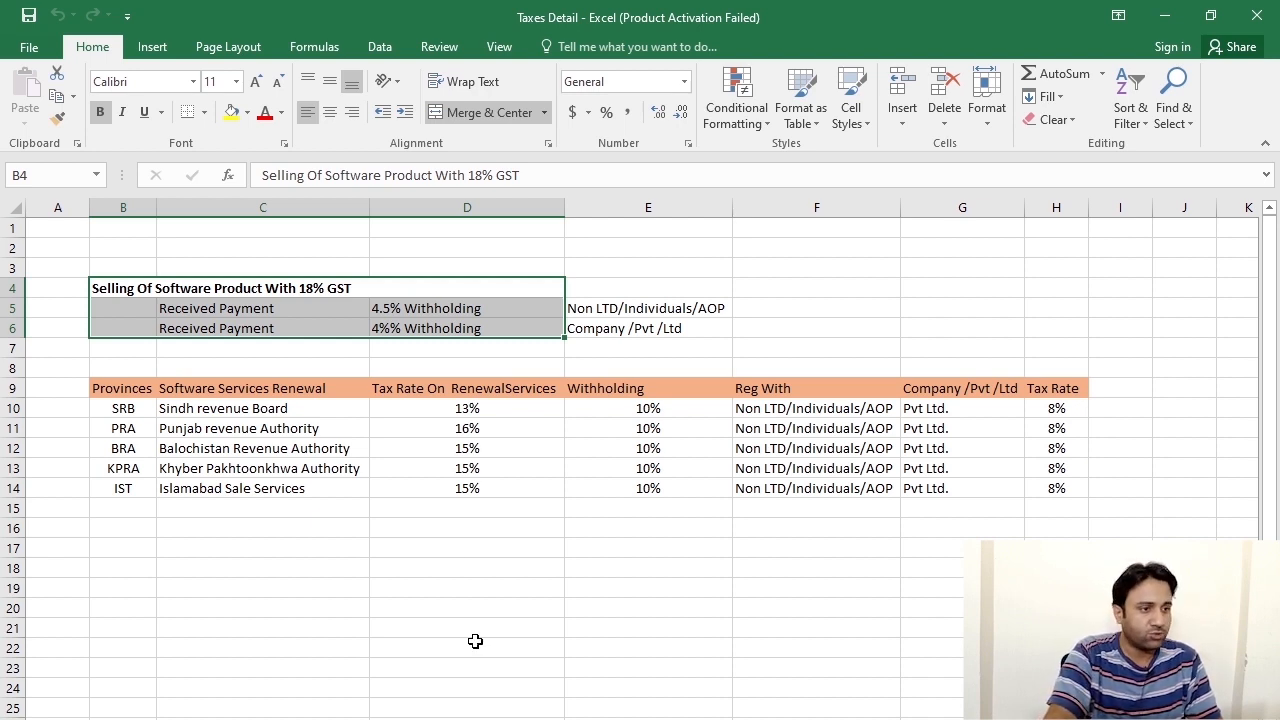
pyautogui.click(654, 572)
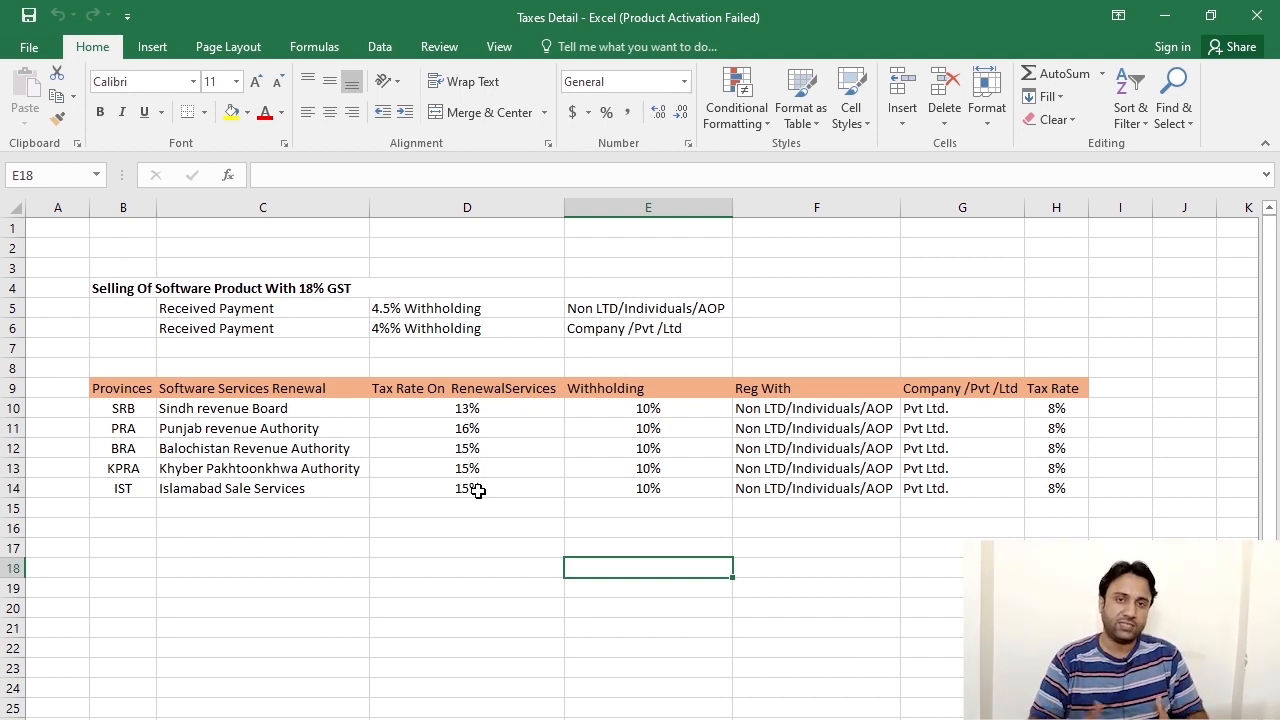
pyautogui.click(1164, 15)
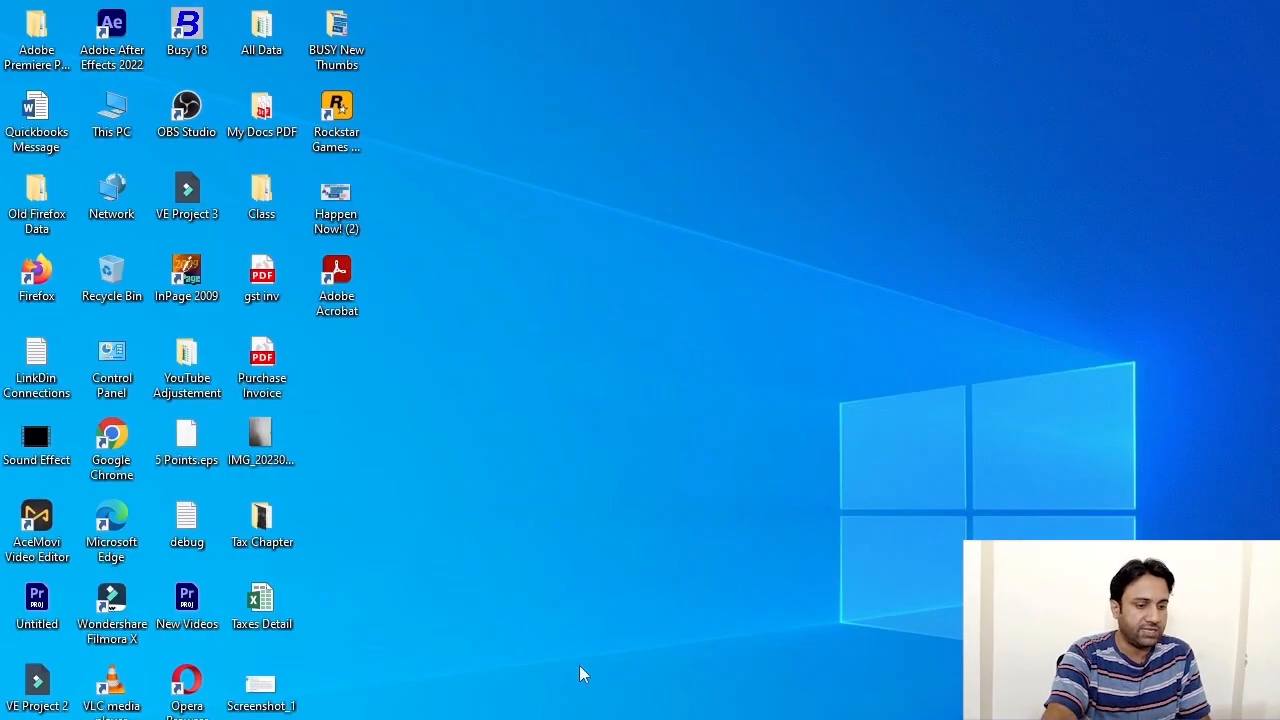
# Launch Busy 18 and log into the IBTECH FORUM company with the user's credentials.
pyautogui.doubleClick(187, 30)
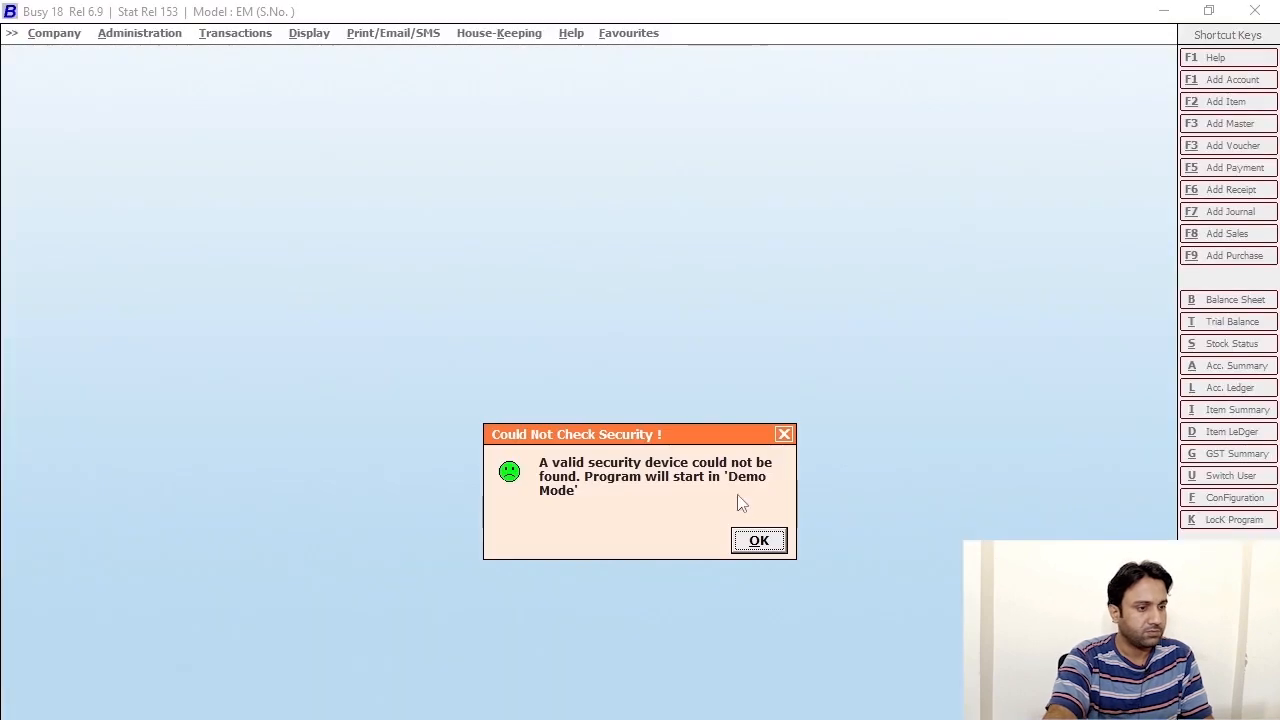
pyautogui.click(758, 543)
pyautogui.click(107, 58)
pyautogui.click(72, 179)
pyautogui.click(306, 486)
pyautogui.write('ib')
pyautogui.press('Return')
pyautogui.write('ib')
pyautogui.press('Return')
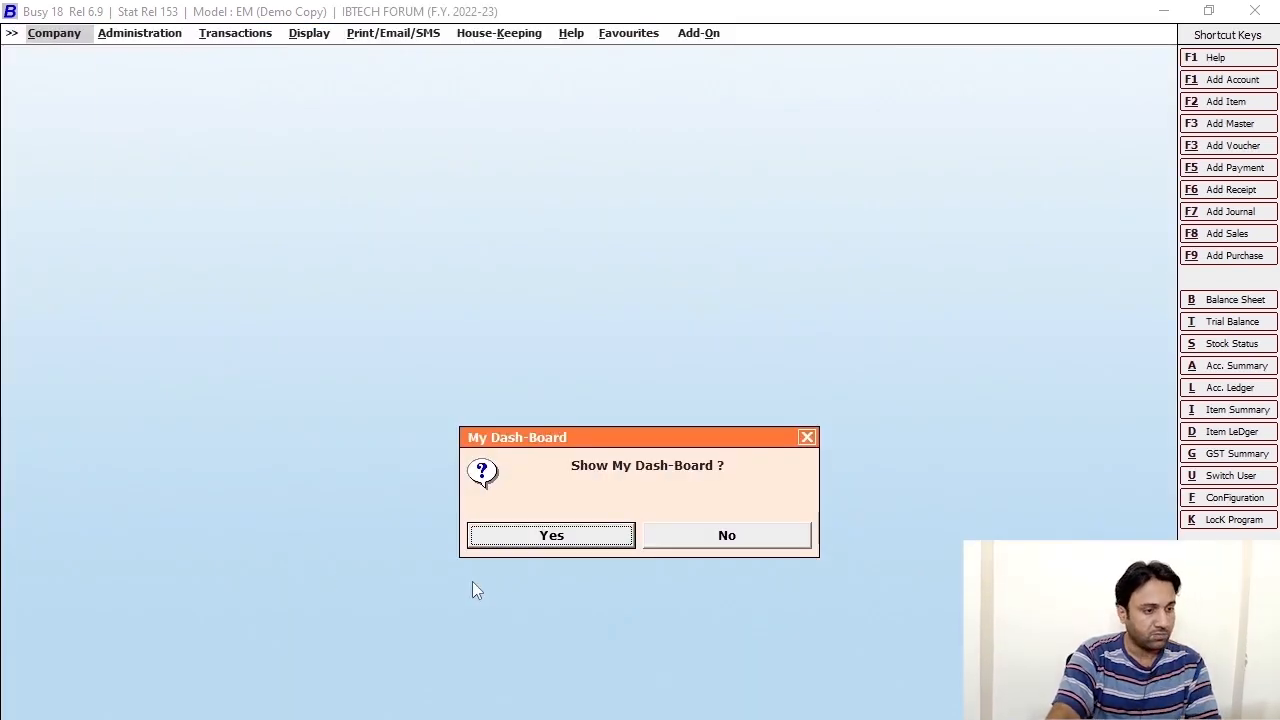
# Skip the dashboard and start a new sales voucher via Transactions > Sales > Add.
pyautogui.press('Escape')
pyautogui.press('Escape')
pyautogui.press('Escape')
pyautogui.click(235, 33)
pyautogui.click(233, 119)
pyautogui.click(264, 134)
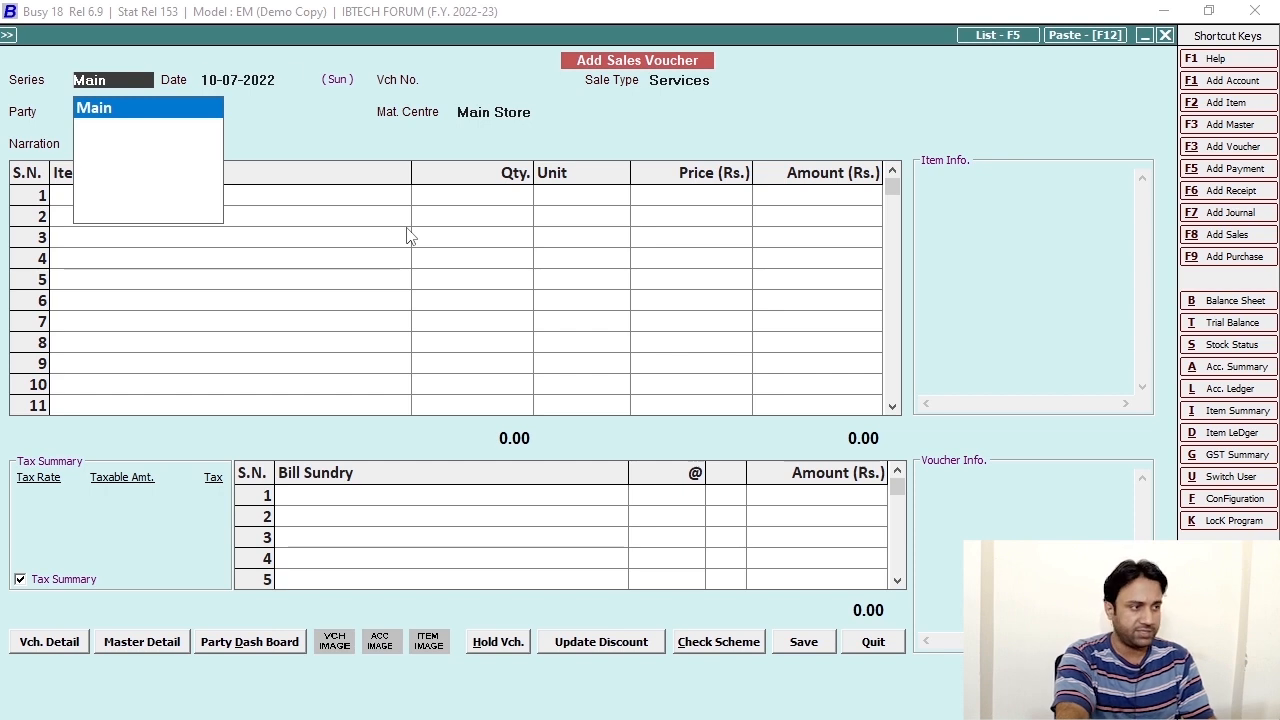
# Keep series Main and set the sale type to GST/Item-wise.
pyautogui.press('Return')
pyautogui.press('Return')
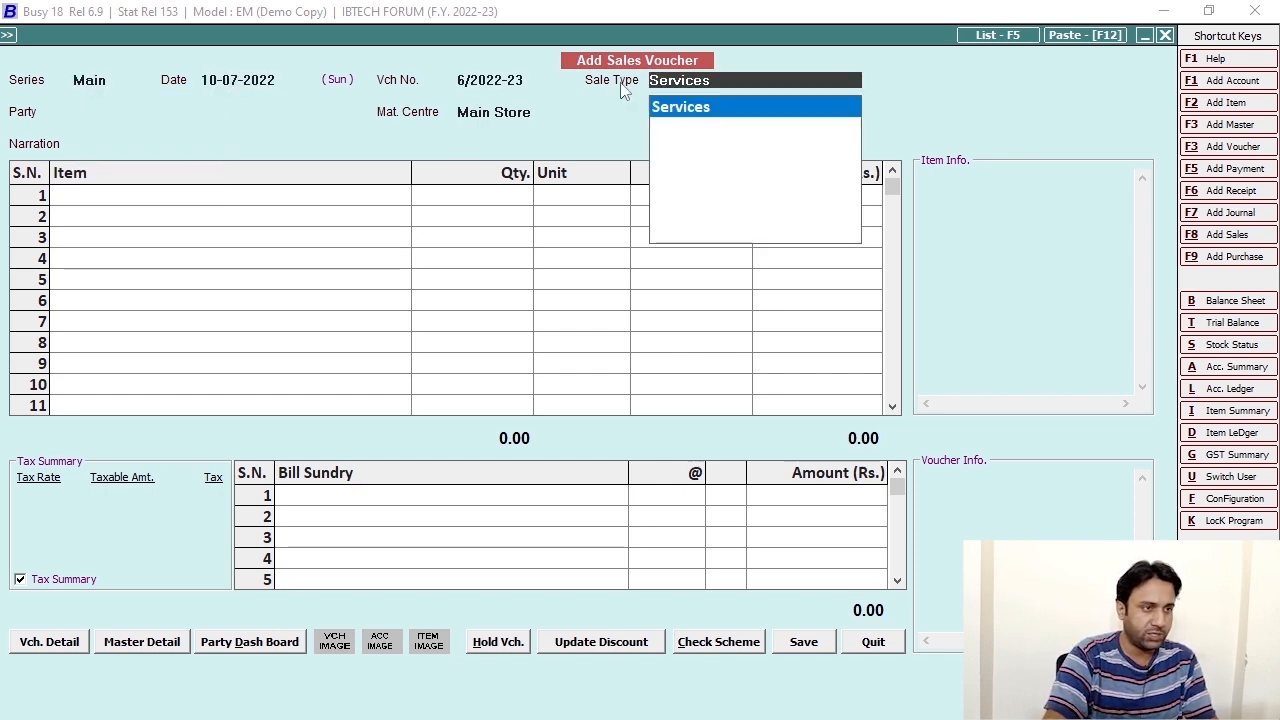
pyautogui.press('BackSpace')
pyautogui.press('BackSpace')
pyautogui.press('BackSpace')
pyautogui.press('BackSpace')
pyautogui.press('BackSpace')
pyautogui.press('BackSpace')
pyautogui.press('BackSpace')
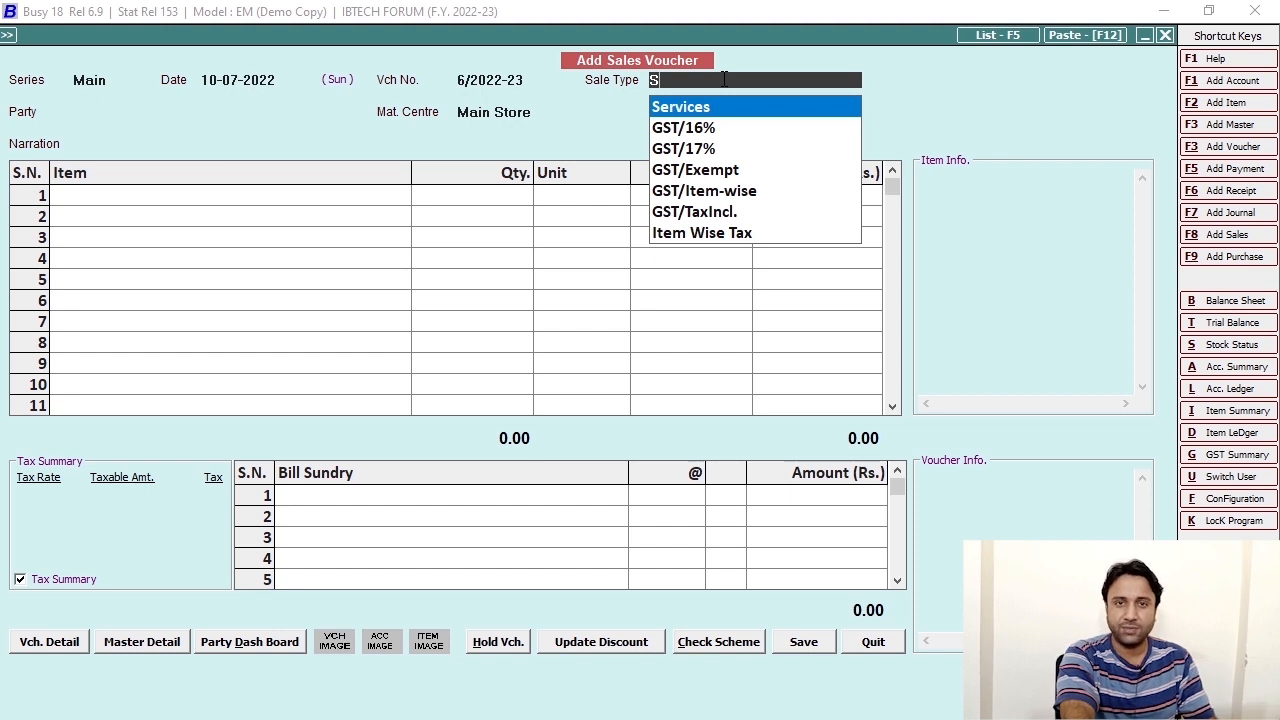
pyautogui.press('Down')
pyautogui.press('Down')
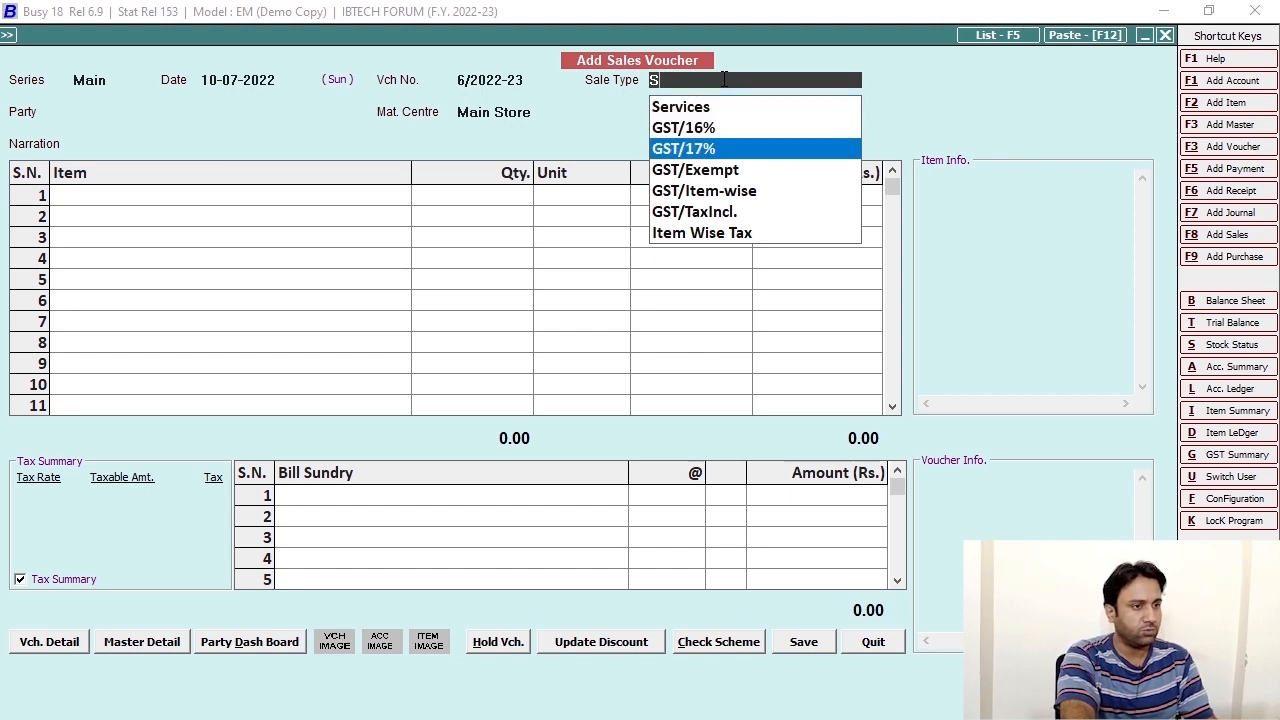
pyautogui.press('Down')
pyautogui.press('Down')
pyautogui.press('Return')
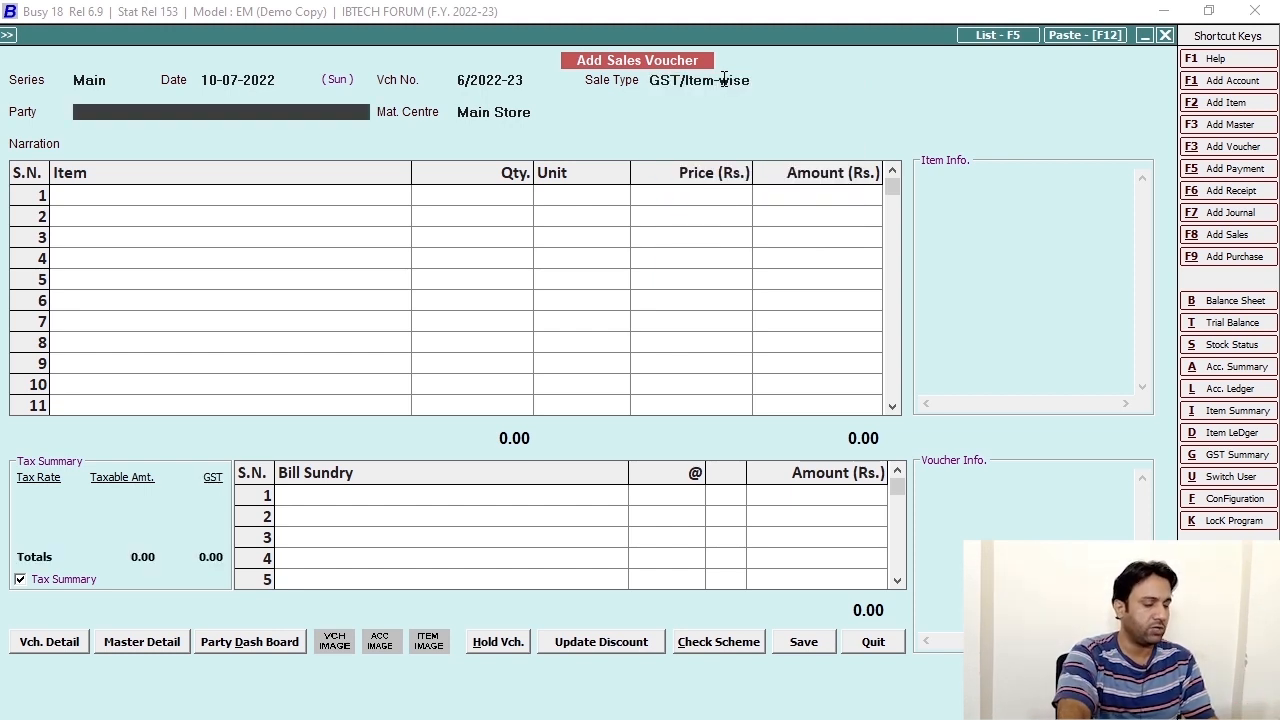
# Select GK Industries as the party and begin a new item record.
pyautogui.press('space')
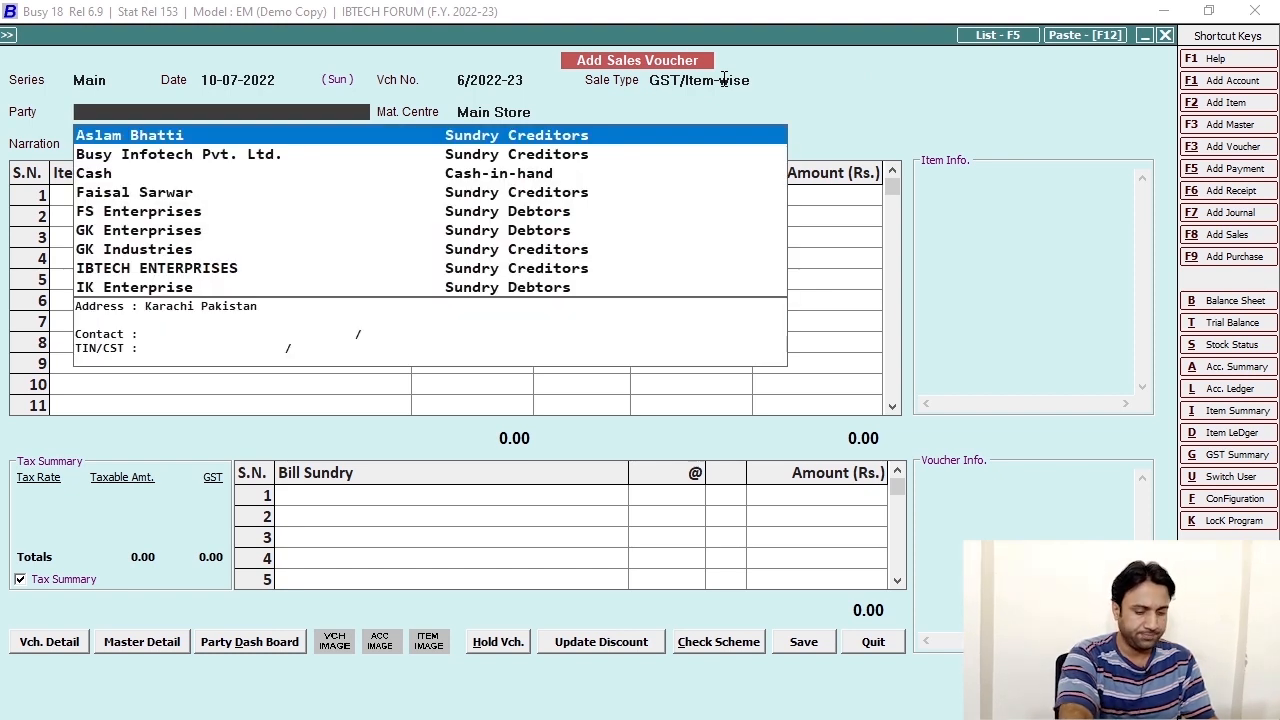
pyautogui.press('Down')
pyautogui.press('Down')
pyautogui.press('Down')
pyautogui.press('Down')
pyautogui.press('Down')
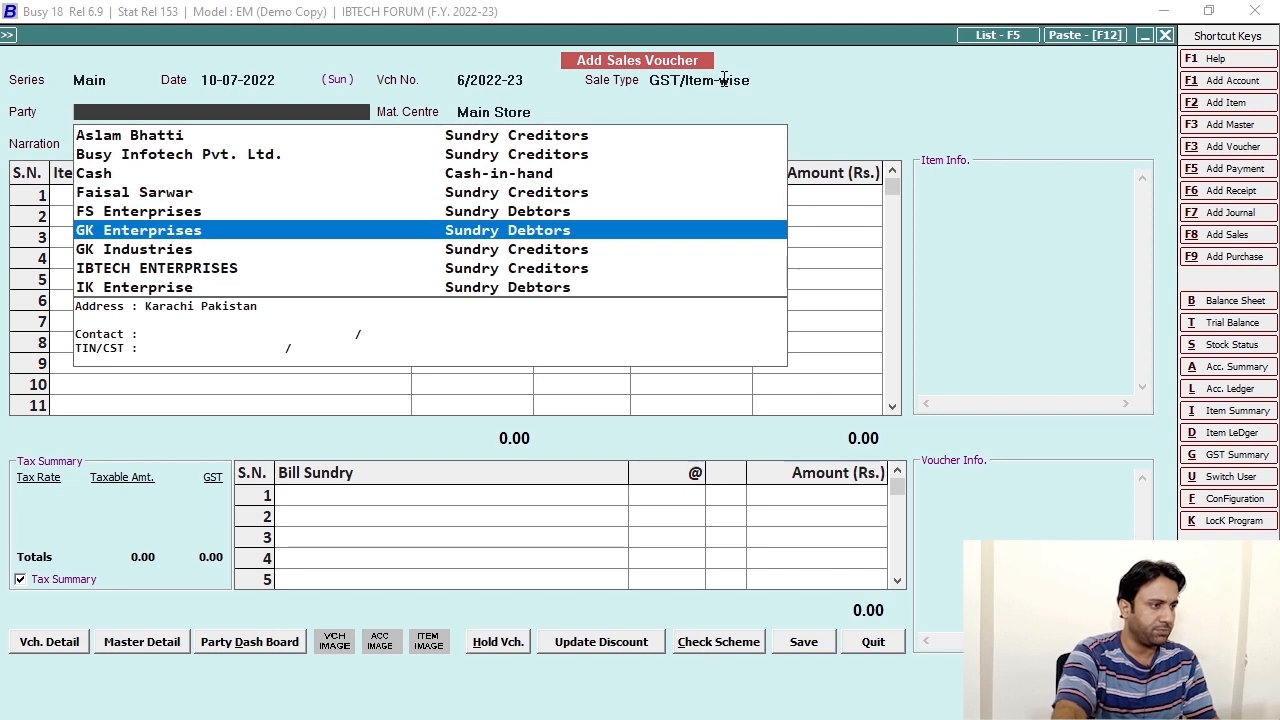
pyautogui.press('Down')
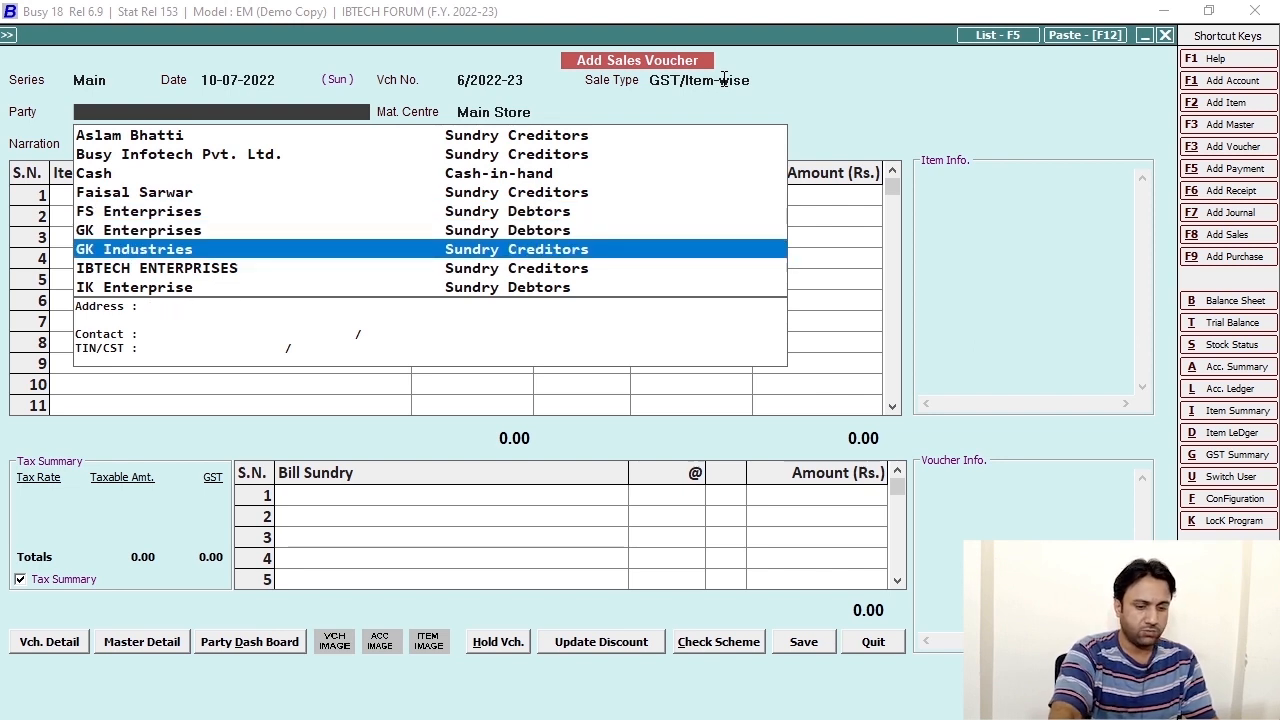
pyautogui.press('Up')
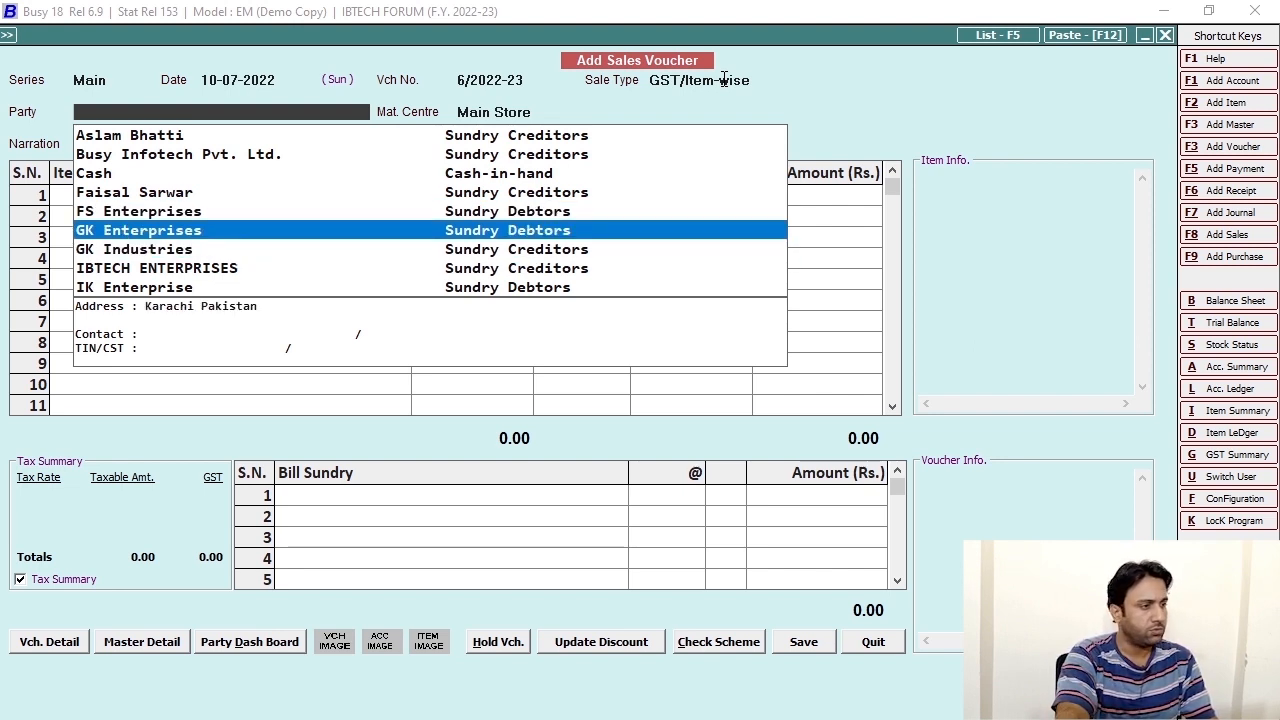
pyautogui.press('Down')
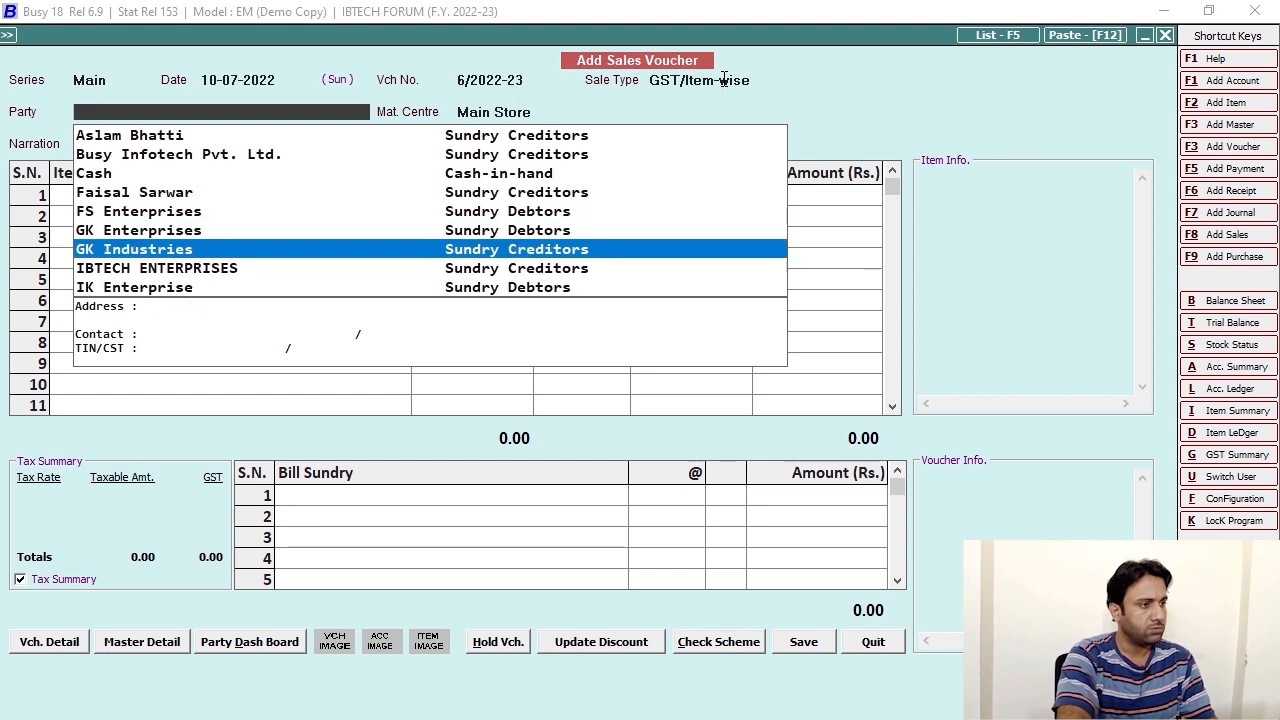
pyautogui.press('Return')
pyautogui.press('Return')
pyautogui.press('Return')
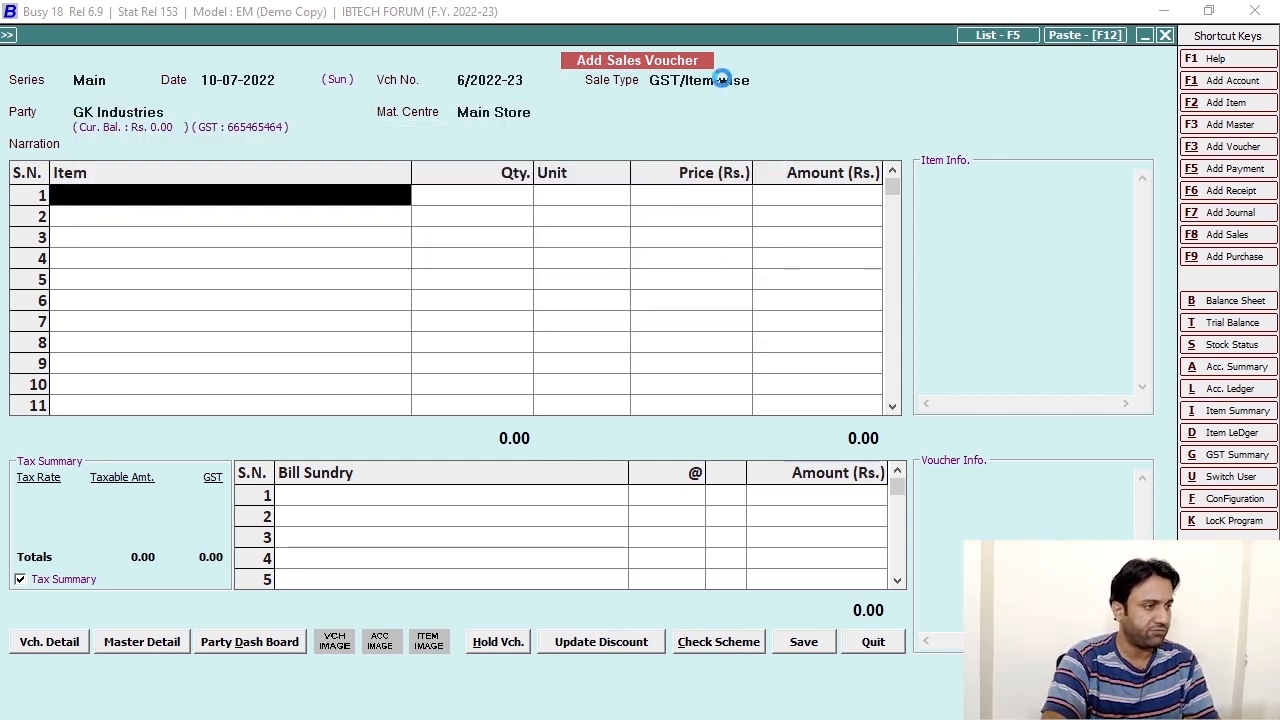
pyautogui.press('F2')
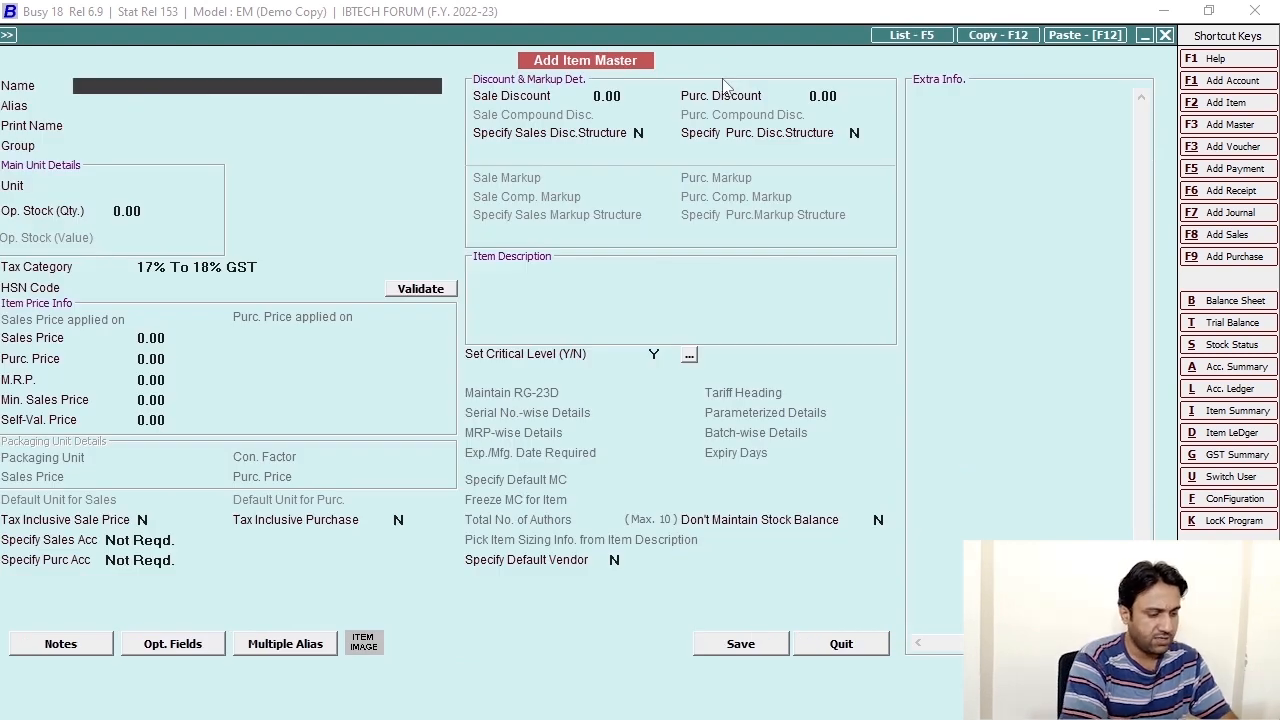
# Name the new item 'Microsoft Excel 2013'.
pyautogui.write('Excel')
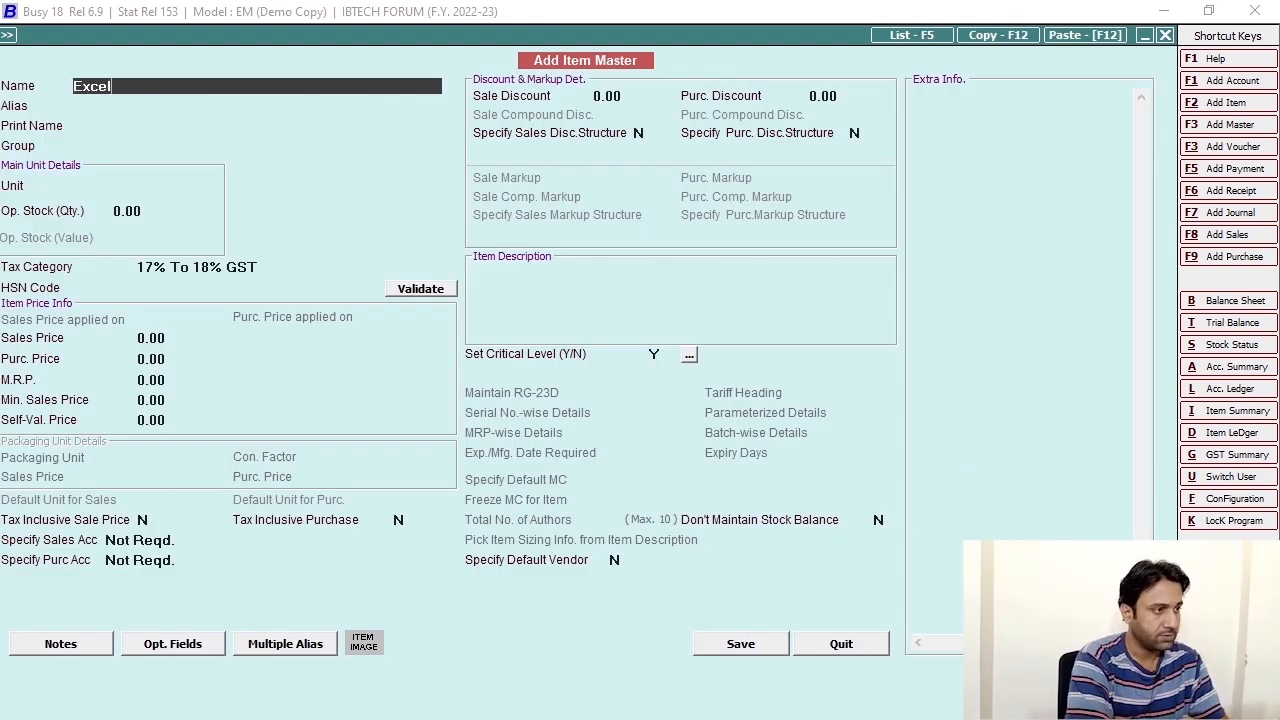
pyautogui.press('BackSpace')
pyautogui.press('BackSpace')
pyautogui.press('BackSpace')
pyautogui.press('BackSpace')
pyautogui.press('BackSpace')
pyautogui.write('Microsoft')
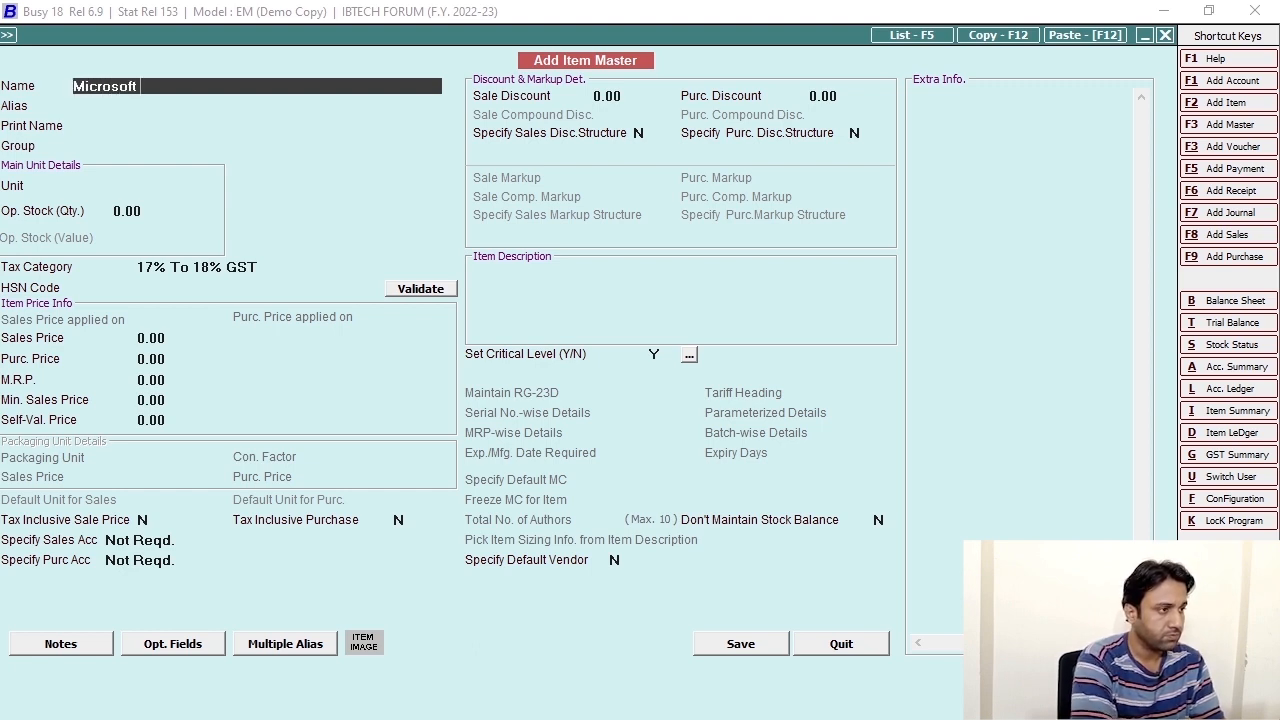
pyautogui.write(' Excel 202')
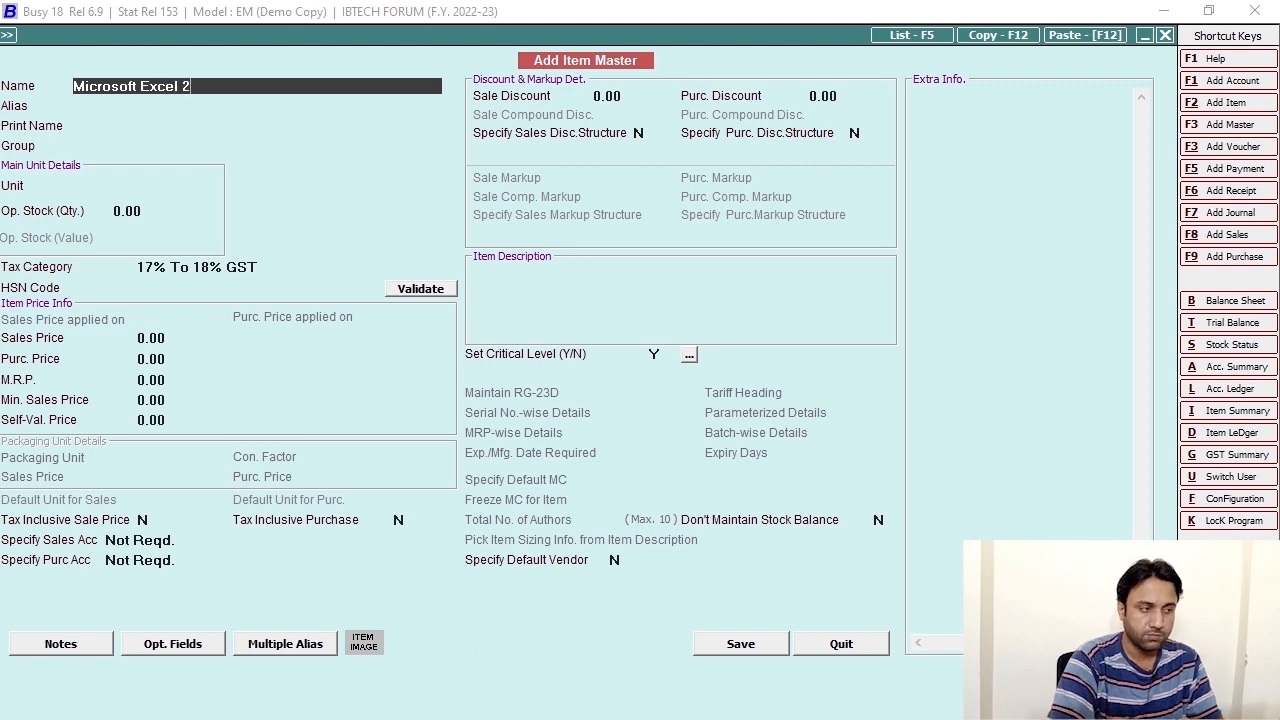
pyautogui.press('BackSpace')
pyautogui.write('13')
pyautogui.press('Return')
pyautogui.press('Return')
pyautogui.press('Return')
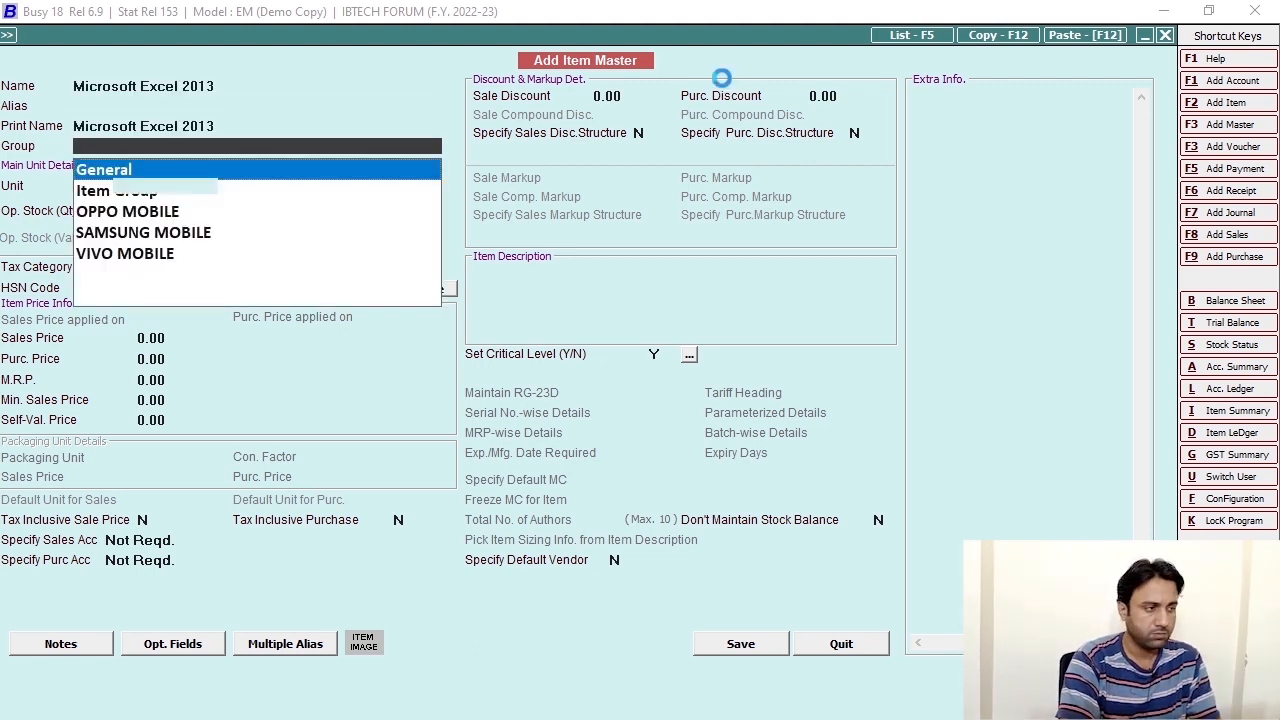
# Give the item group General, unit Number, critical level N, and save it.
pyautogui.press('Return')
pyautogui.press('Escape')
pyautogui.write('num')
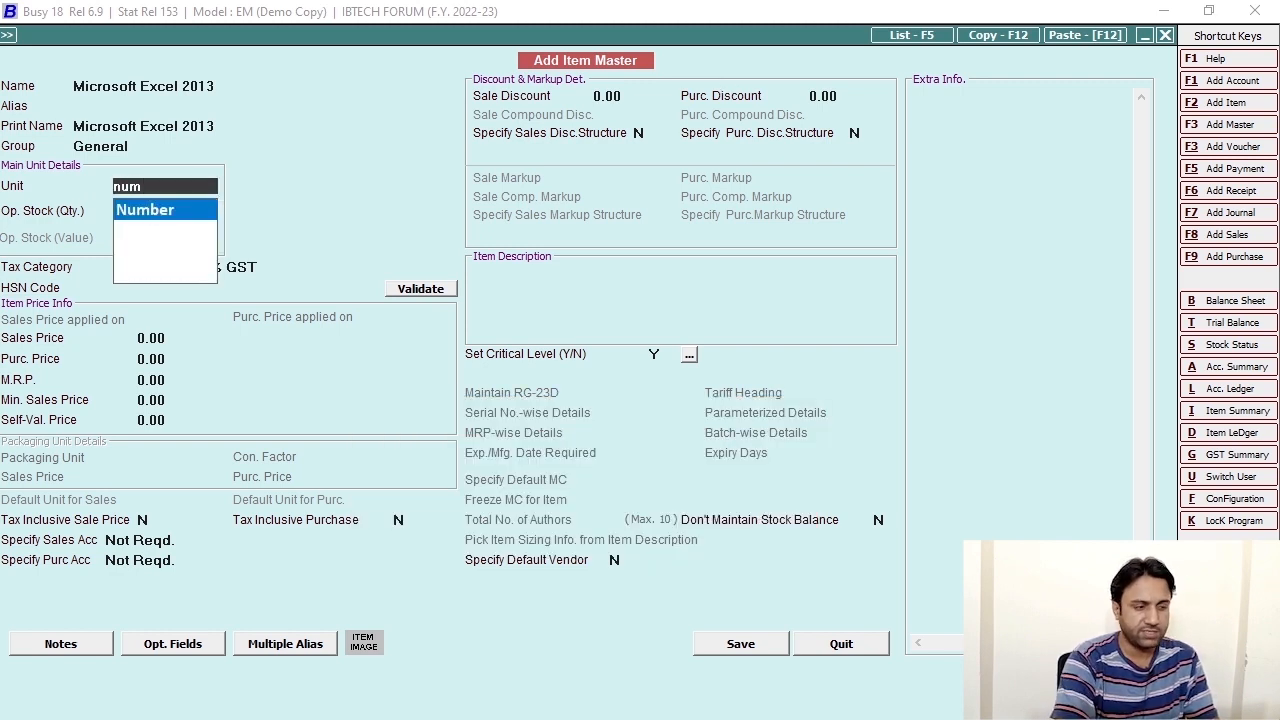
pyautogui.press('Return')
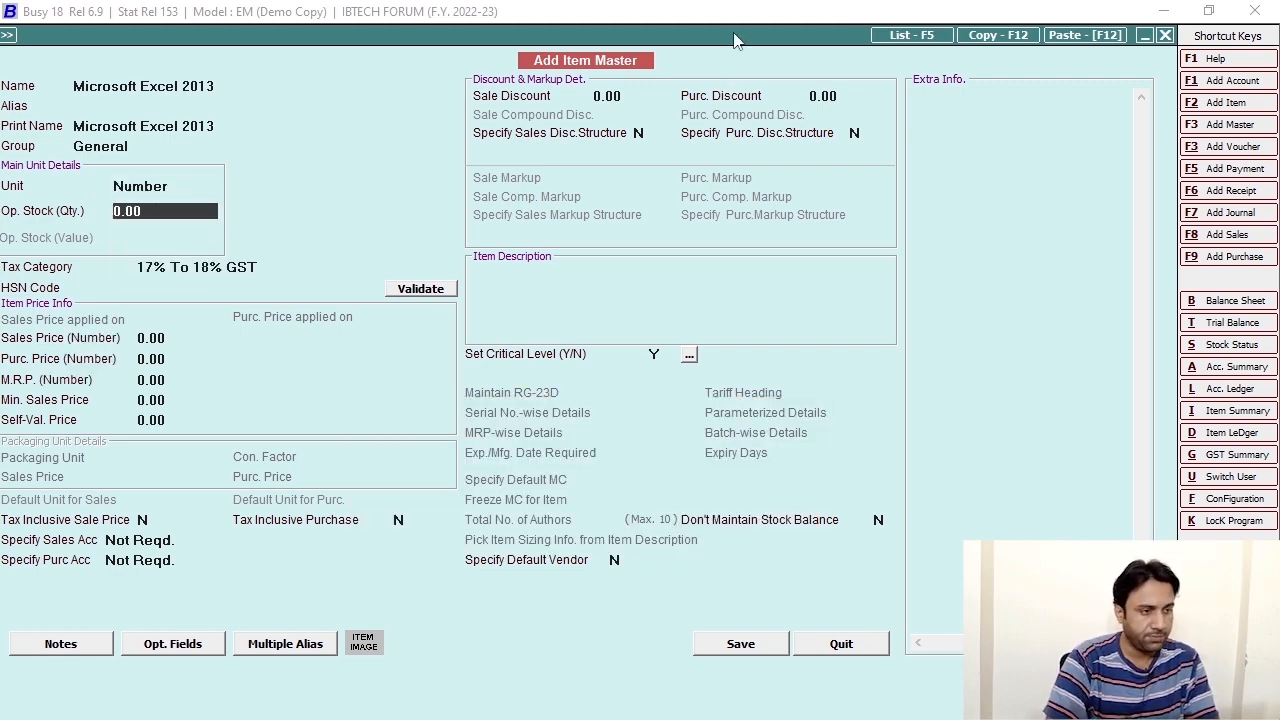
pyautogui.click(654, 352)
pyautogui.press('Return')
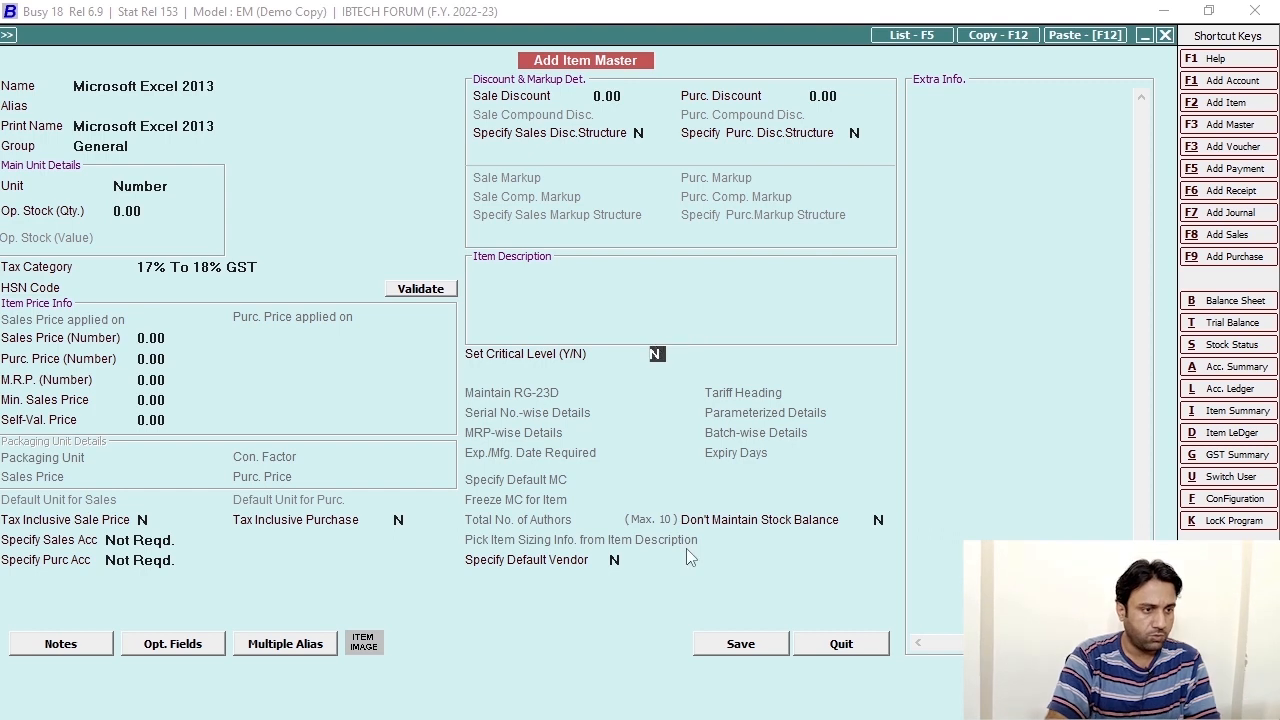
pyautogui.click(737, 643)
# Enter quantity 1 for the item, allowing negative stock.
pyautogui.write('1')
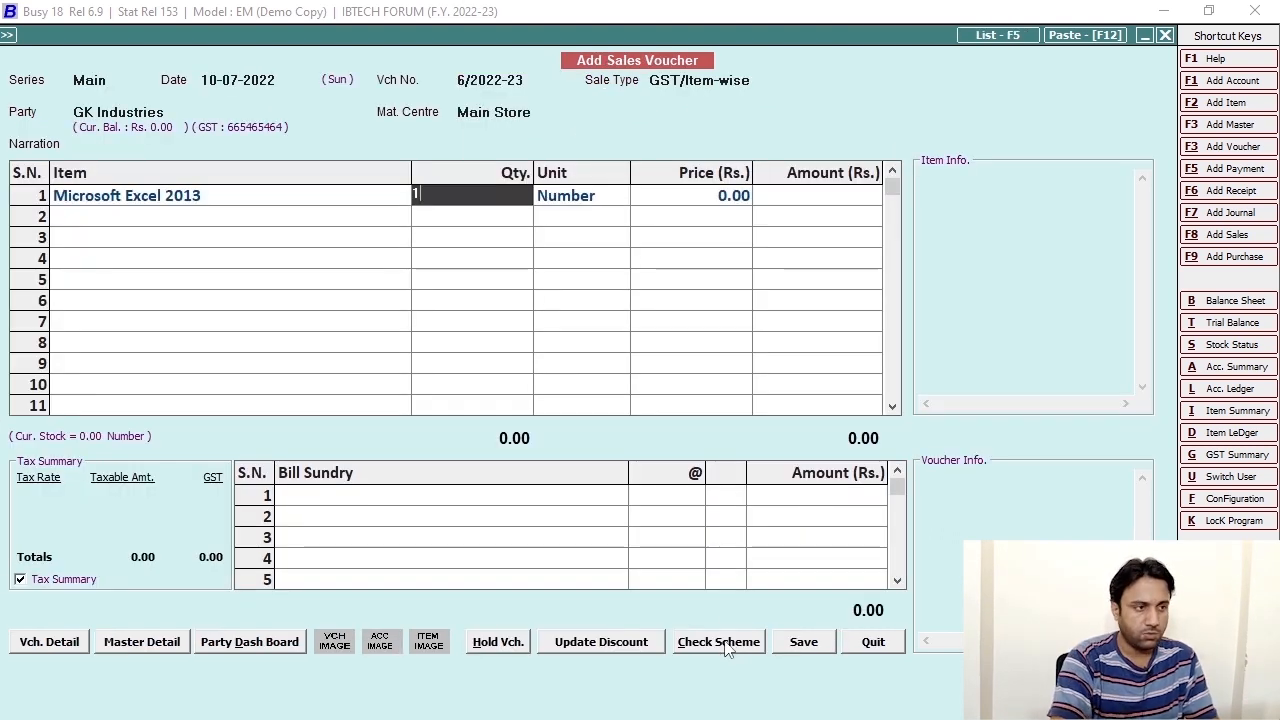
pyautogui.press('Return')
pyautogui.press('Left')
pyautogui.press('Return')
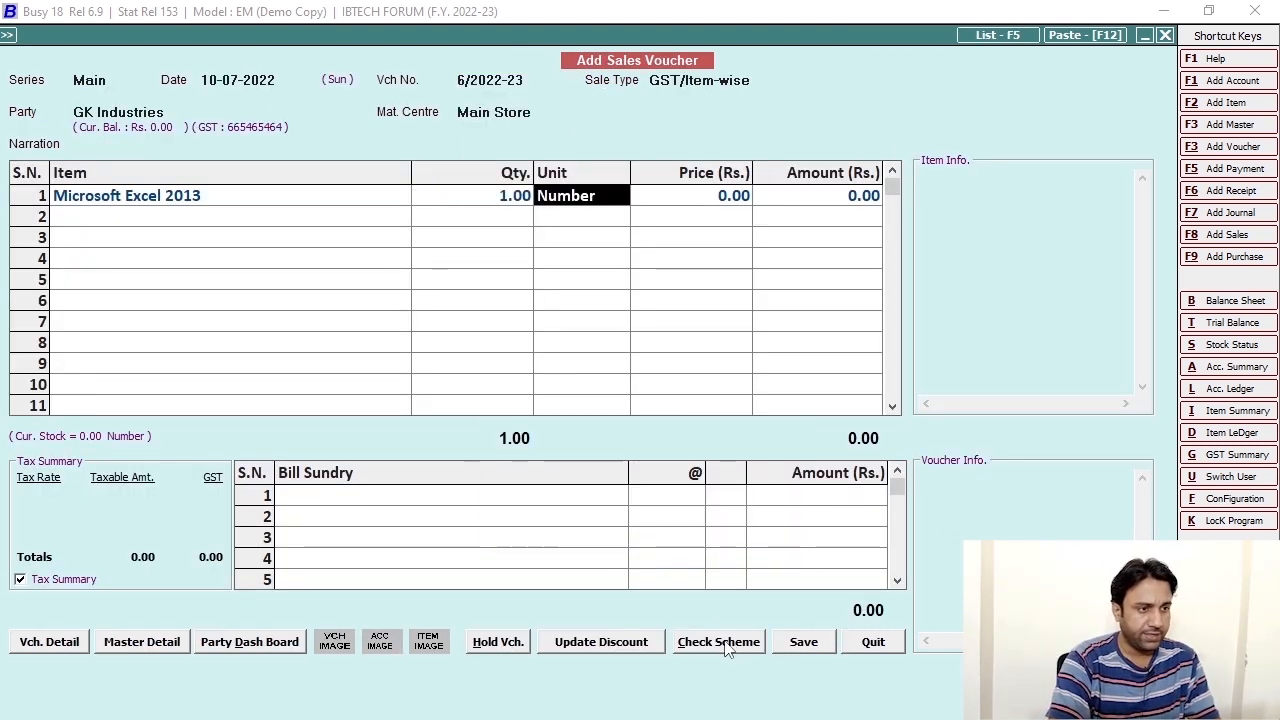
pyautogui.press('Return')
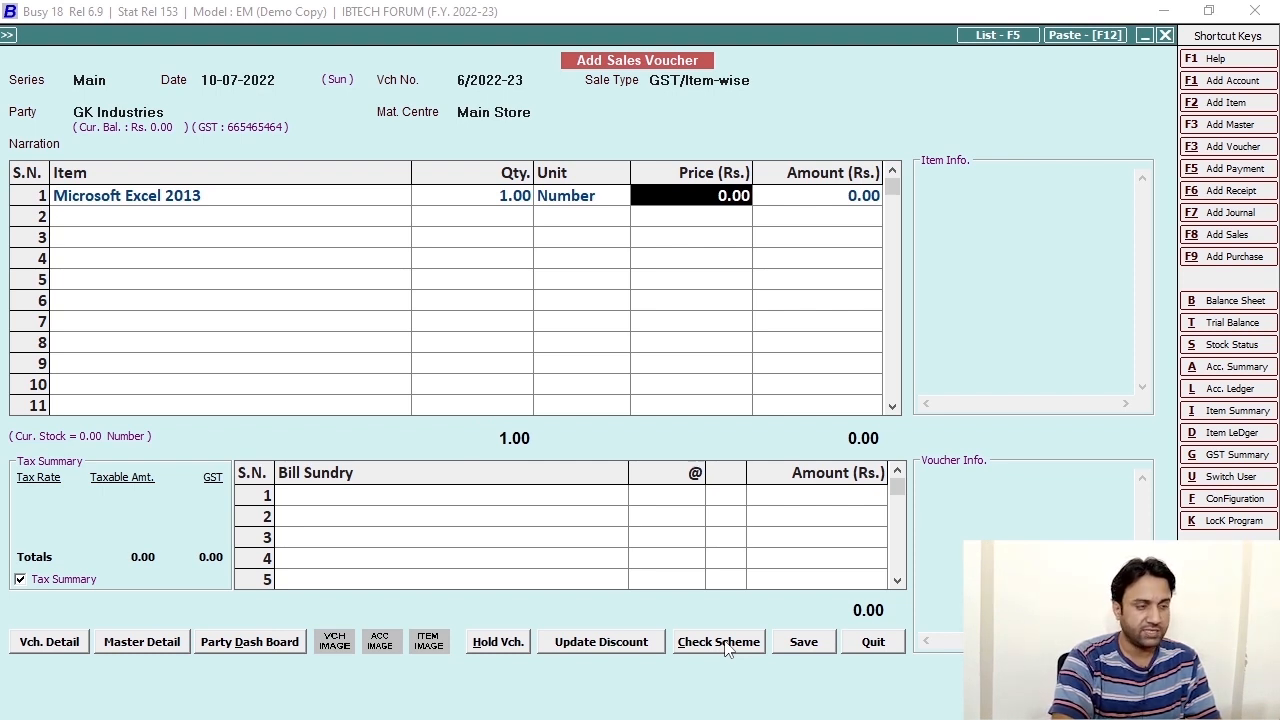
# Price it at 1,00,000, accept 18% GST of 18,000, and save the voucher.
pyautogui.write('100000')
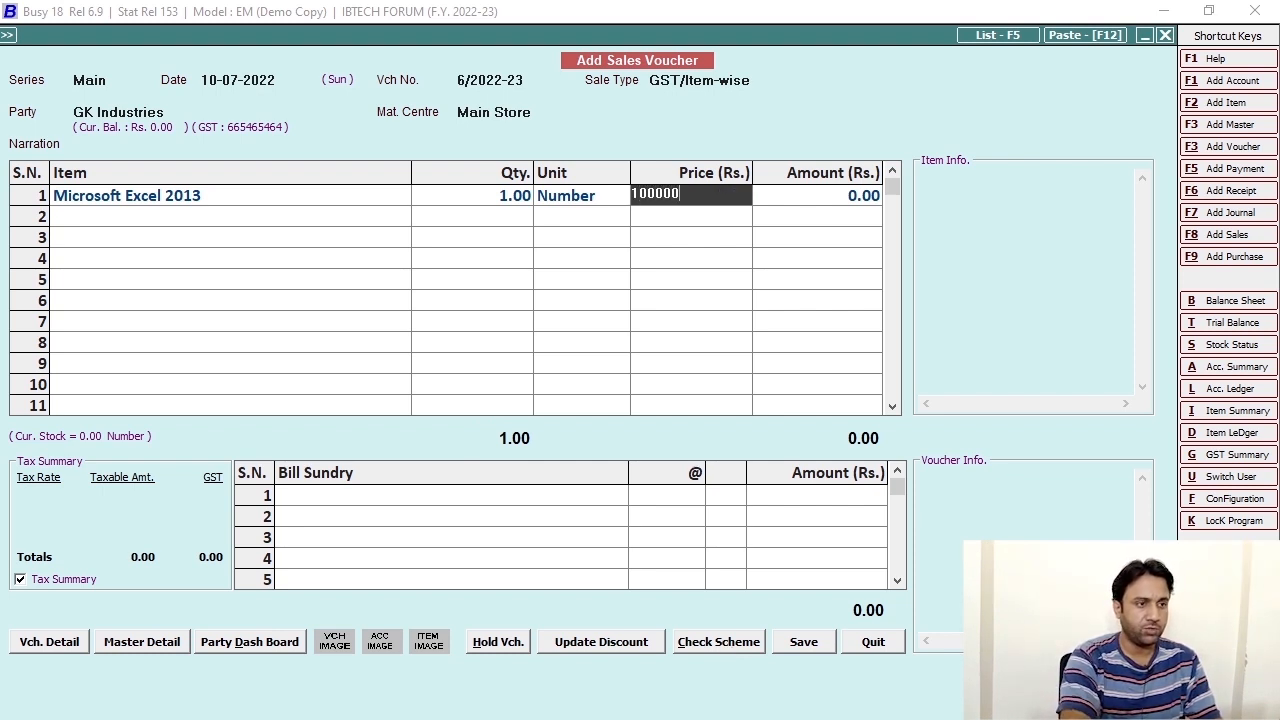
pyautogui.press('Return')
pyautogui.press('Return')
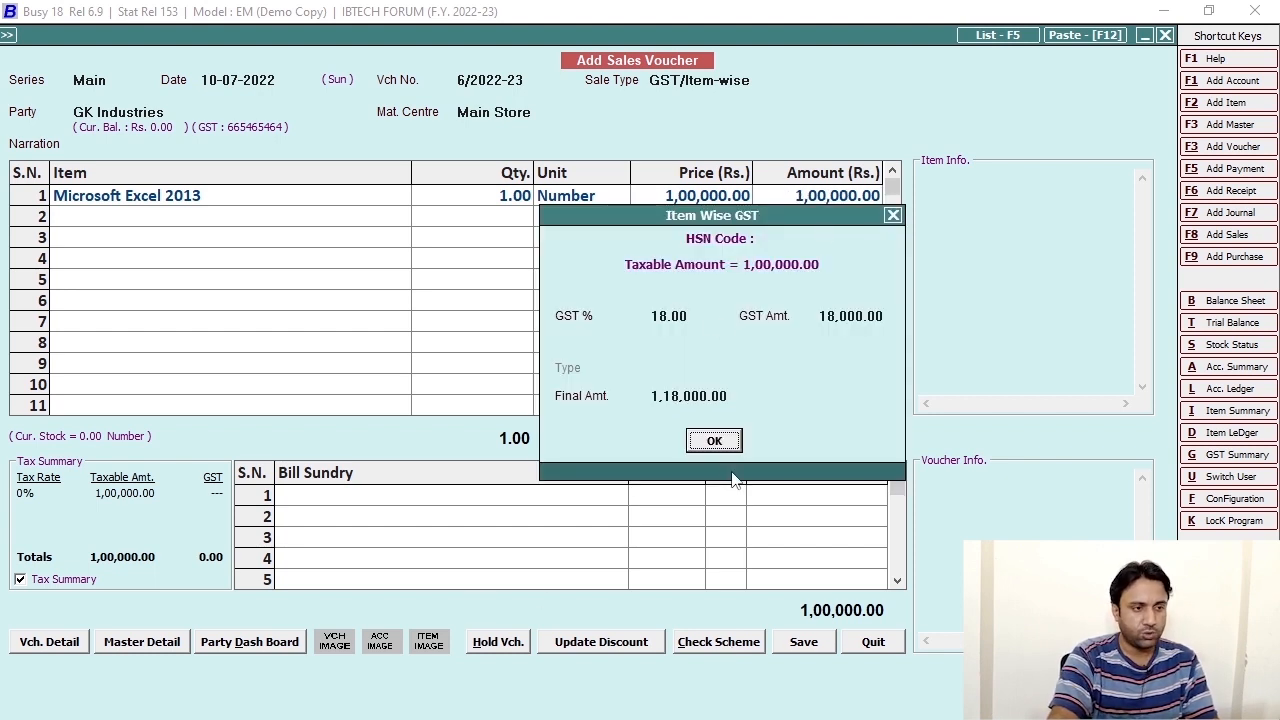
pyautogui.click(716, 446)
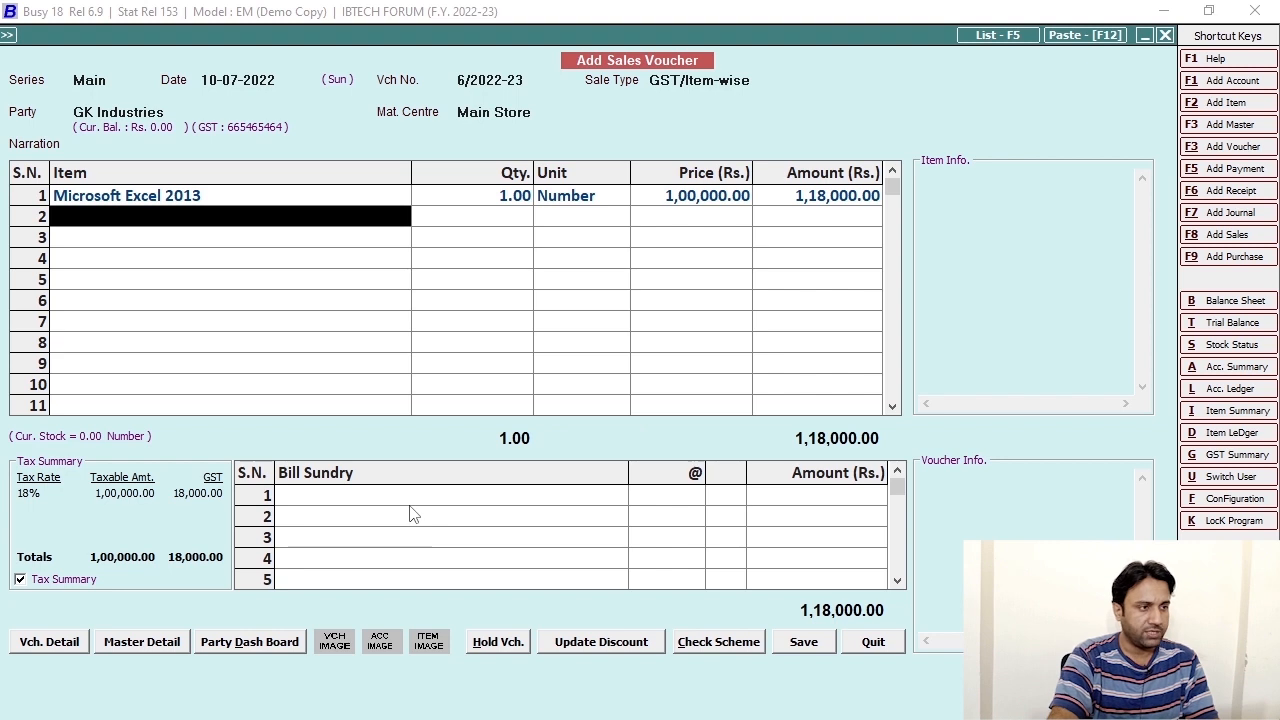
pyautogui.press('Return')
pyautogui.press('Return')
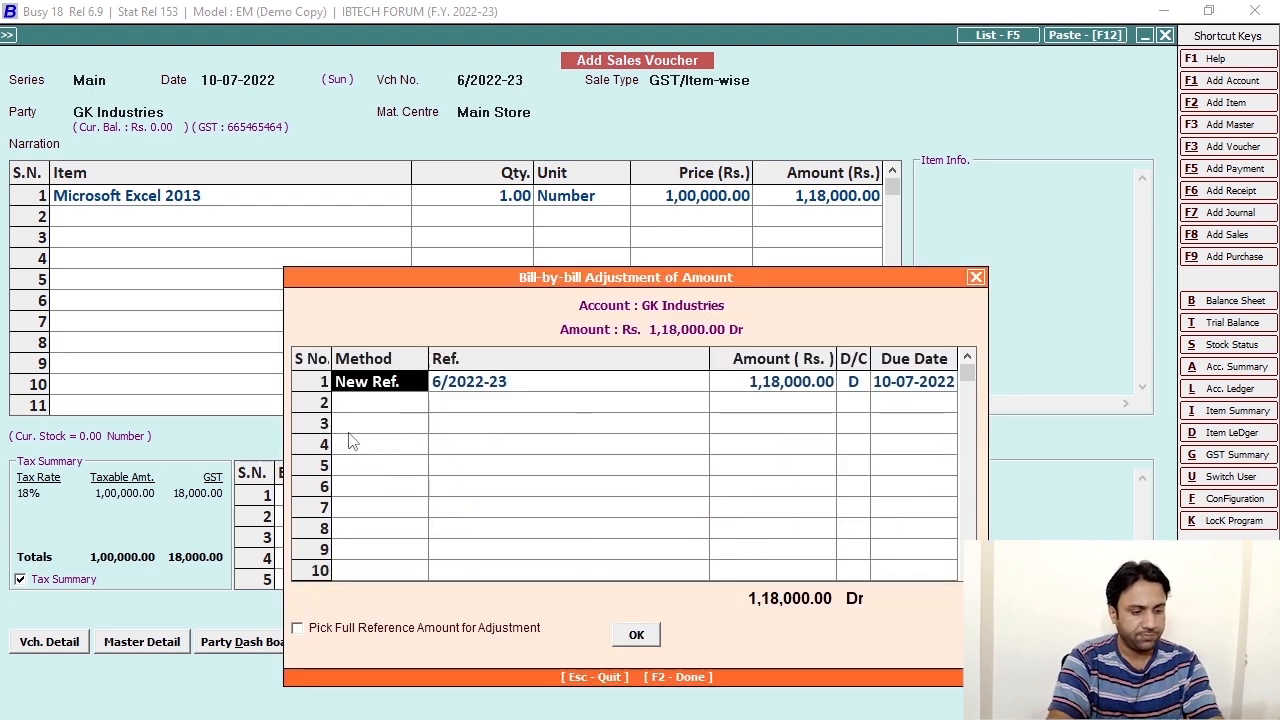
pyautogui.press('Escape')
pyautogui.press('Escape')
pyautogui.press('Return')
pyautogui.press('Return')
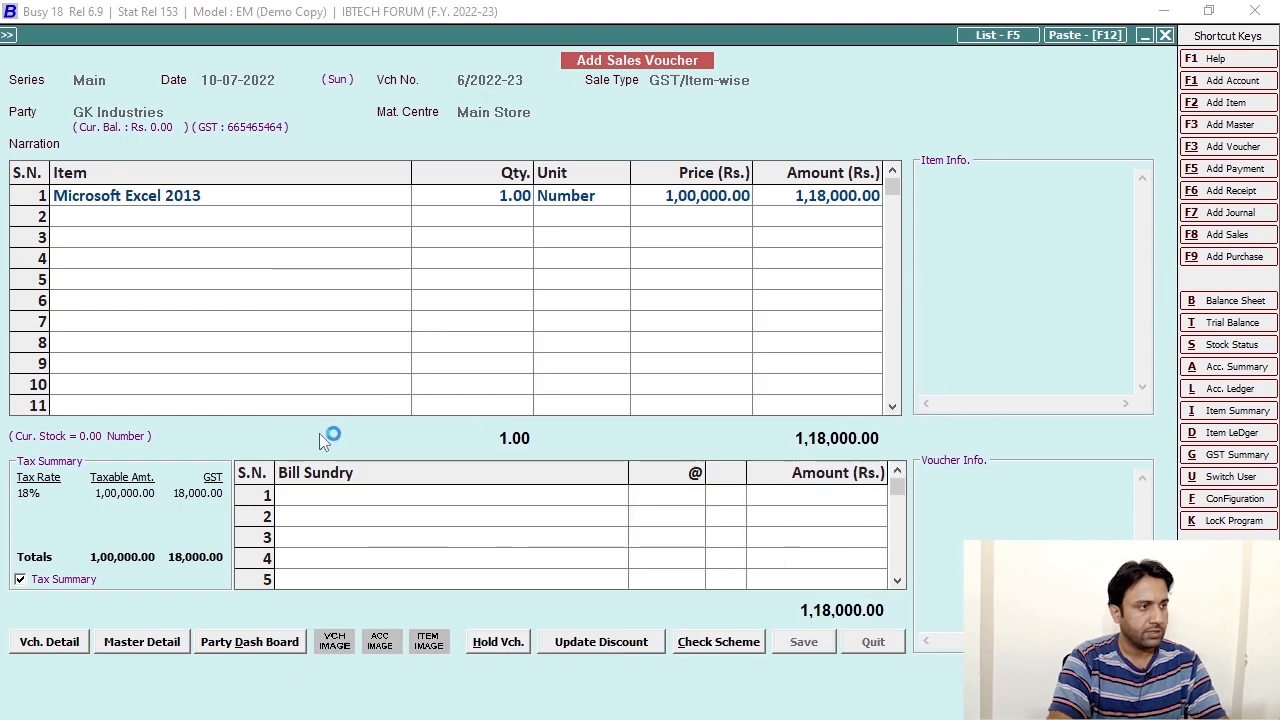
# Skip printing the invoice and keep Main as the series for voucher 7/2022-23.
pyautogui.press('n')
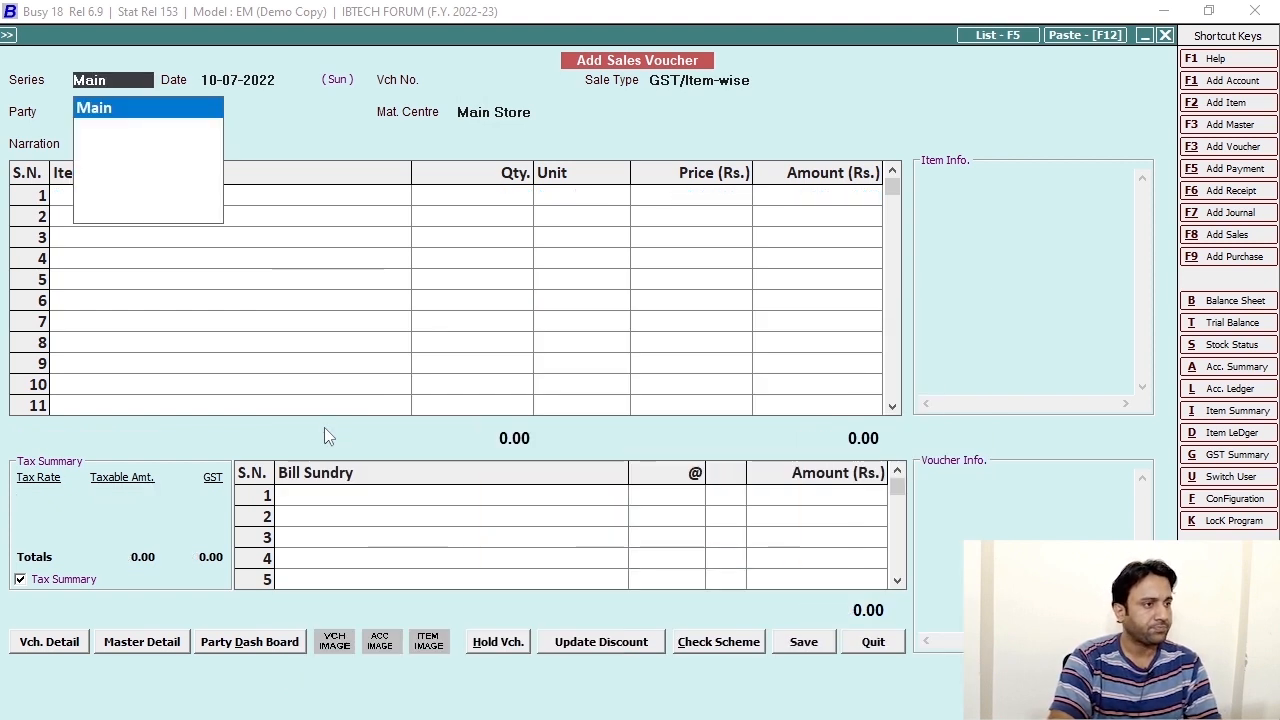
pyautogui.press('Escape')
pyautogui.press('Return')
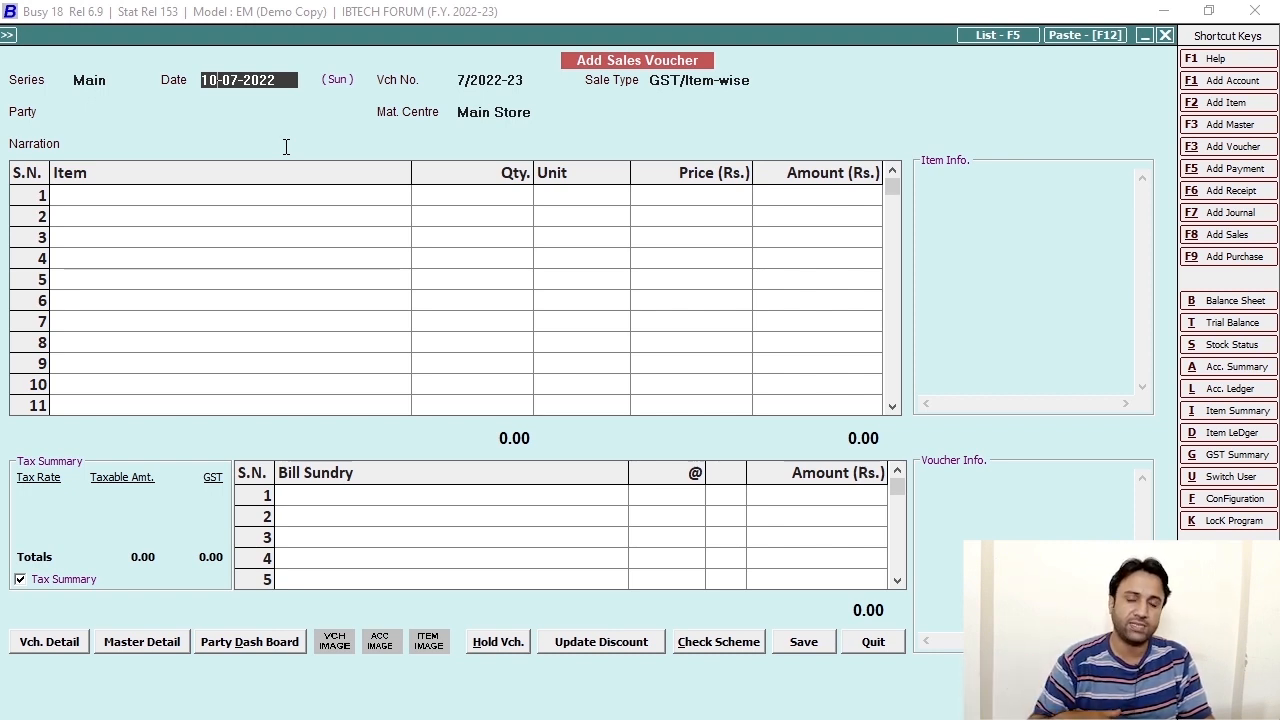
# Date the voucher 11-07-2022, set sale type Services, and bill GK Industries.
pyautogui.write('1')
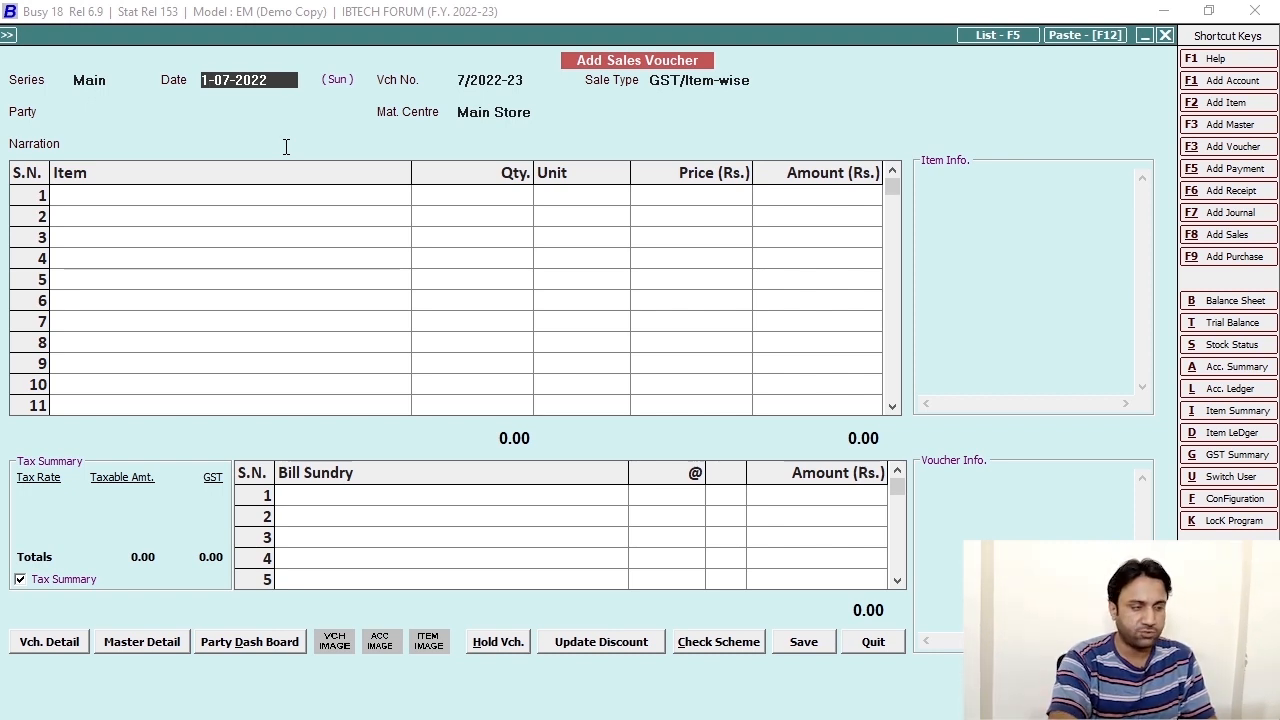
pyautogui.write('1')
pyautogui.press('Return')
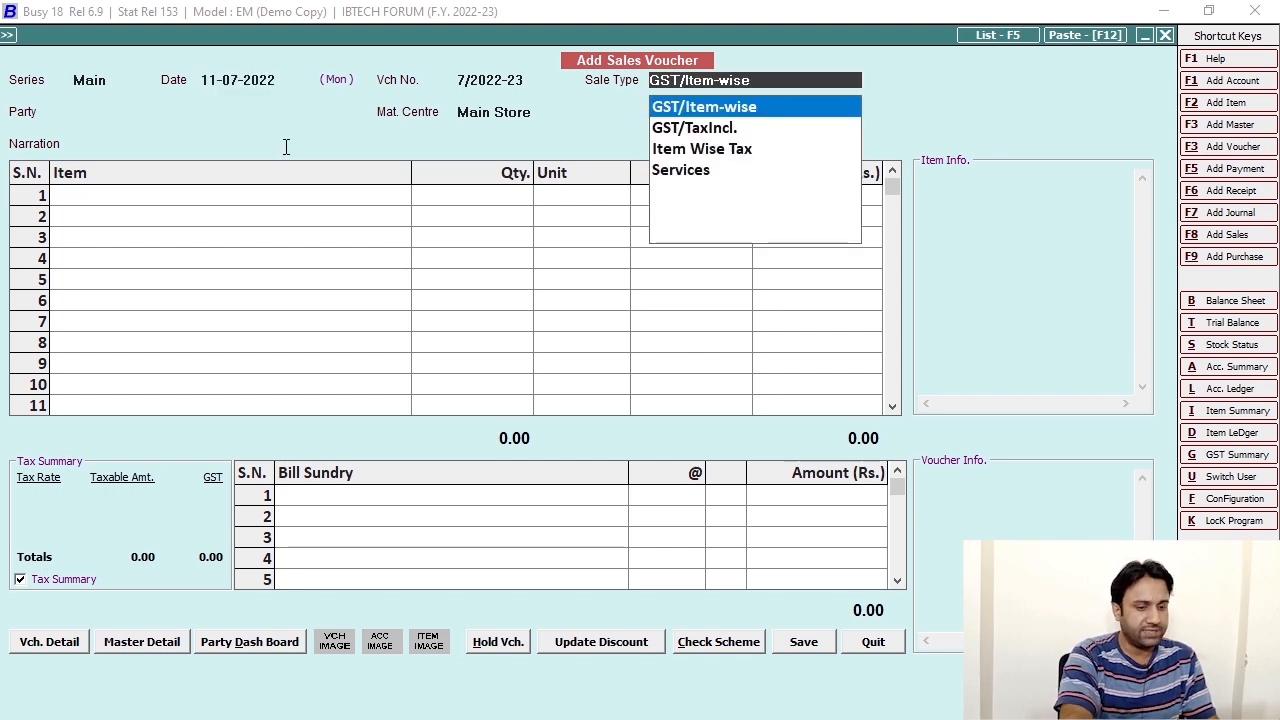
pyautogui.press('Down')
pyautogui.press('Down')
pyautogui.press('Down')
pyautogui.press('Return')
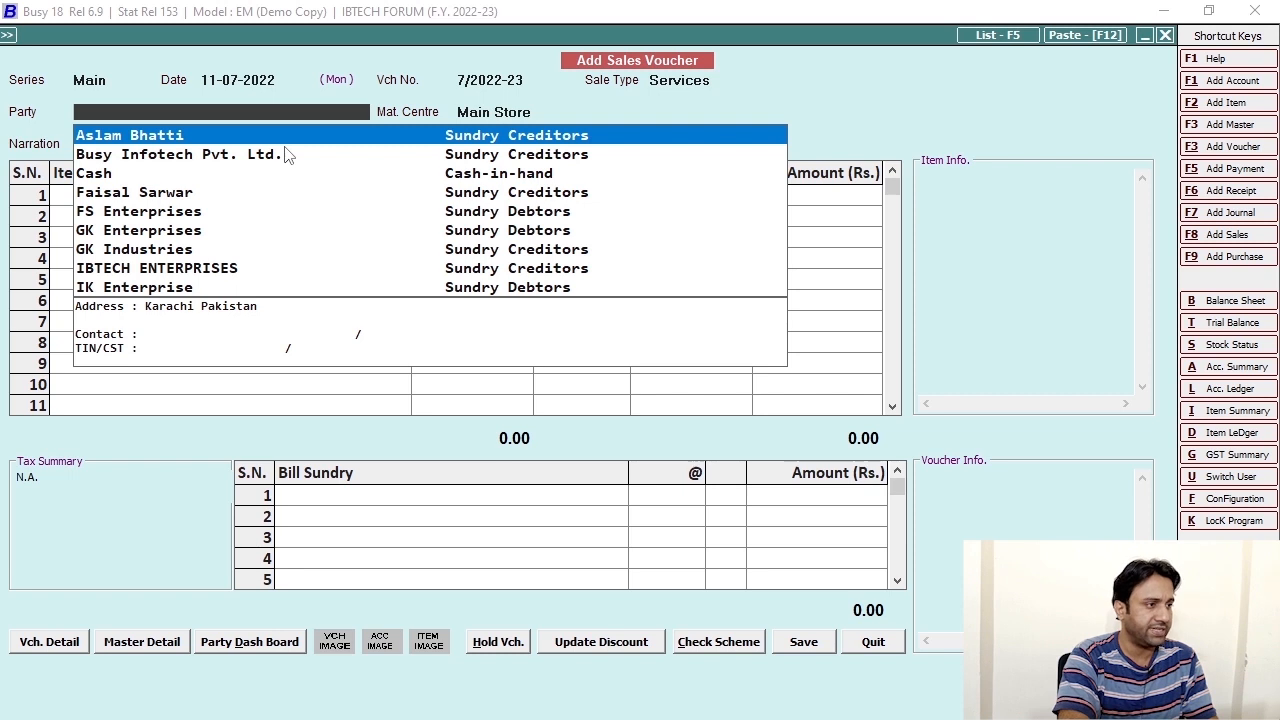
pyautogui.press('Down')
pyautogui.press('Down')
pyautogui.press('Down')
pyautogui.press('Down')
pyautogui.press('Down')
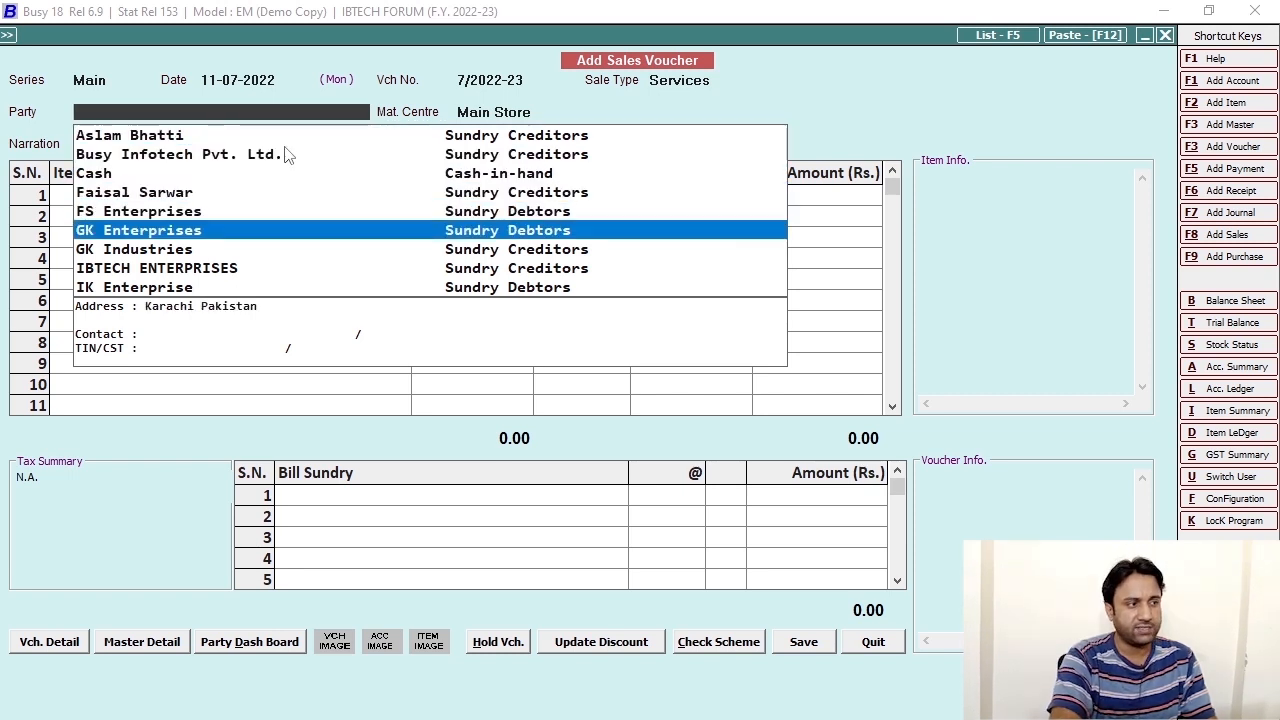
pyautogui.press('Down')
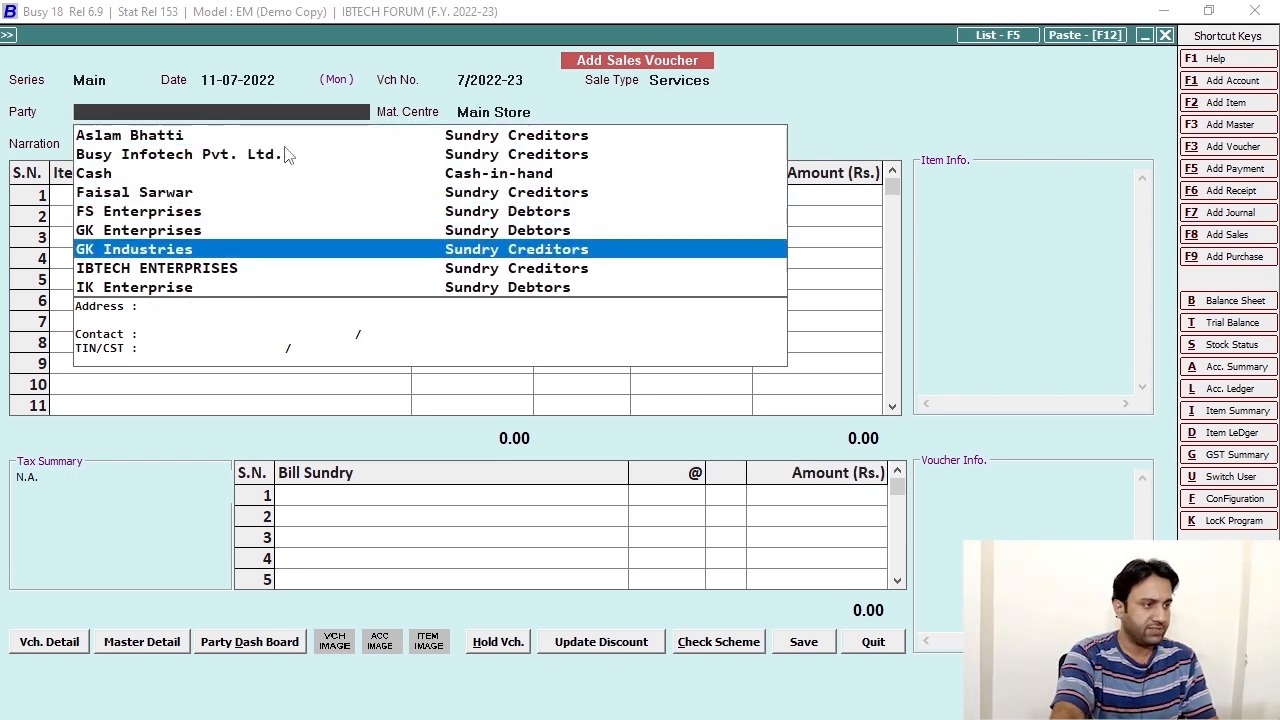
pyautogui.press('Return')
pyautogui.press('Return')
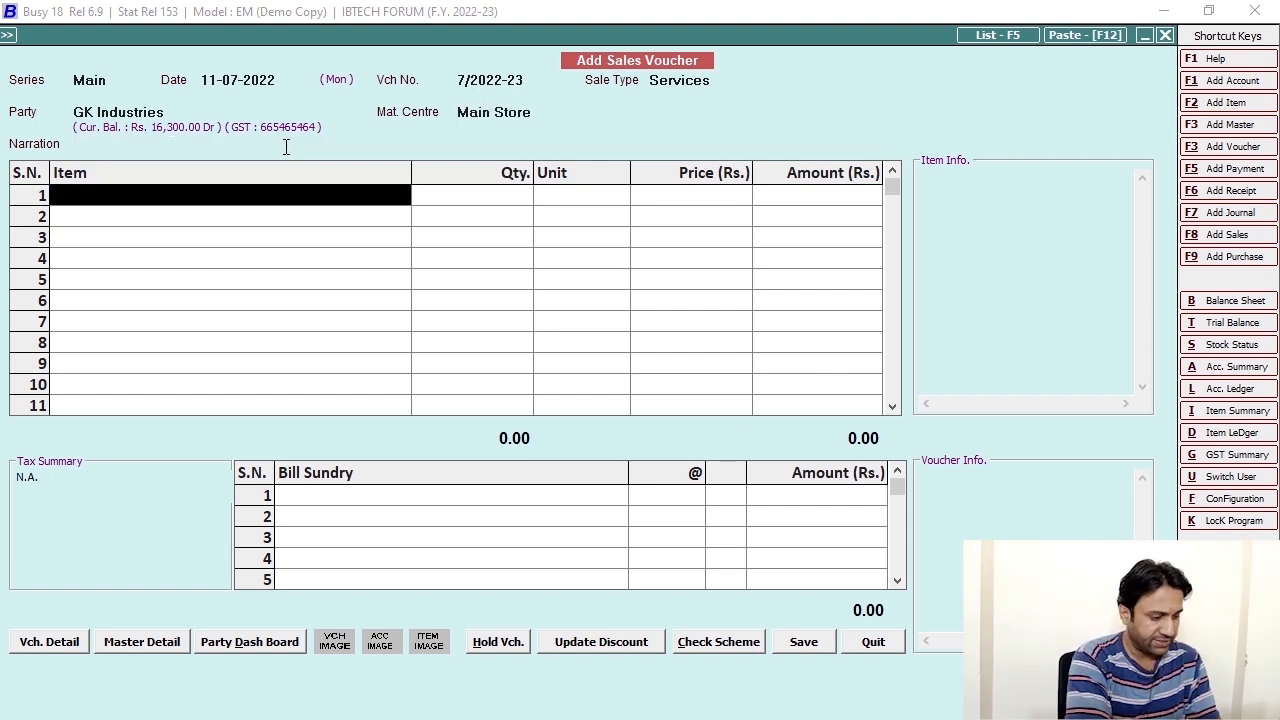
# Add Microsoft Excel 2013 at quantity 1, then return to row 1 to create a new item.
pyautogui.write('micr')
pyautogui.press('Return')
pyautogui.write('1')
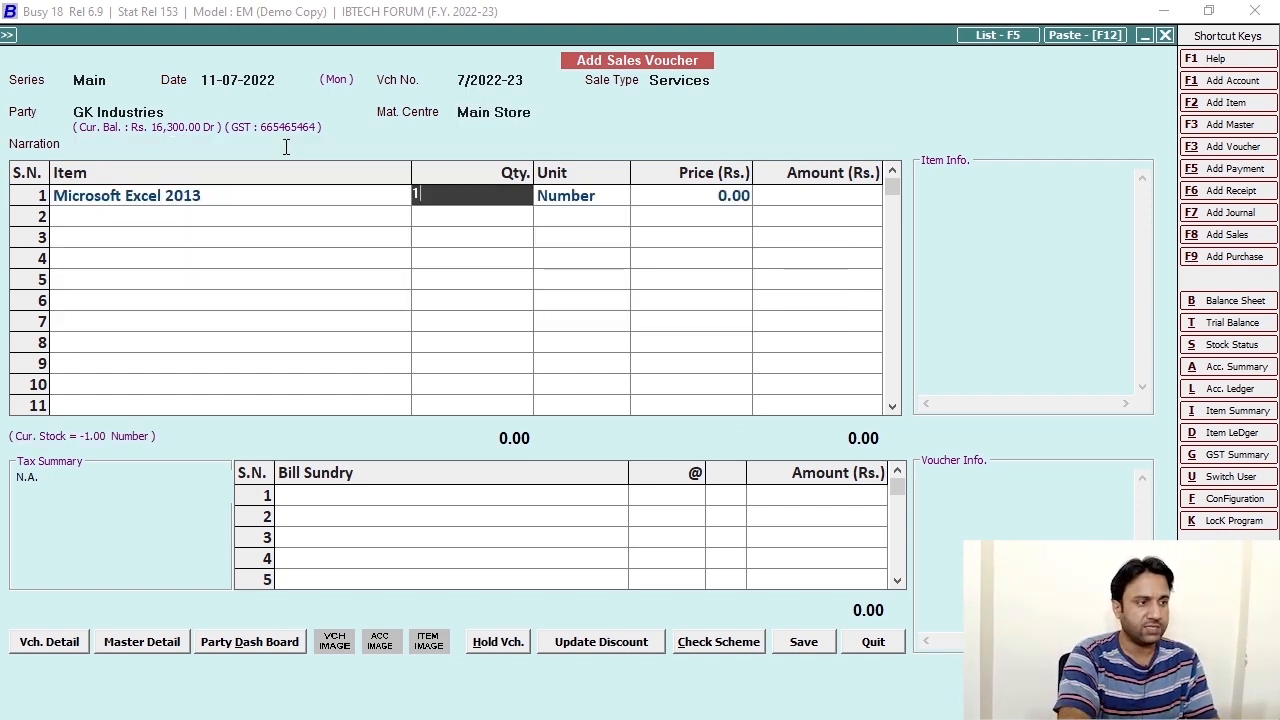
pyautogui.press('Return')
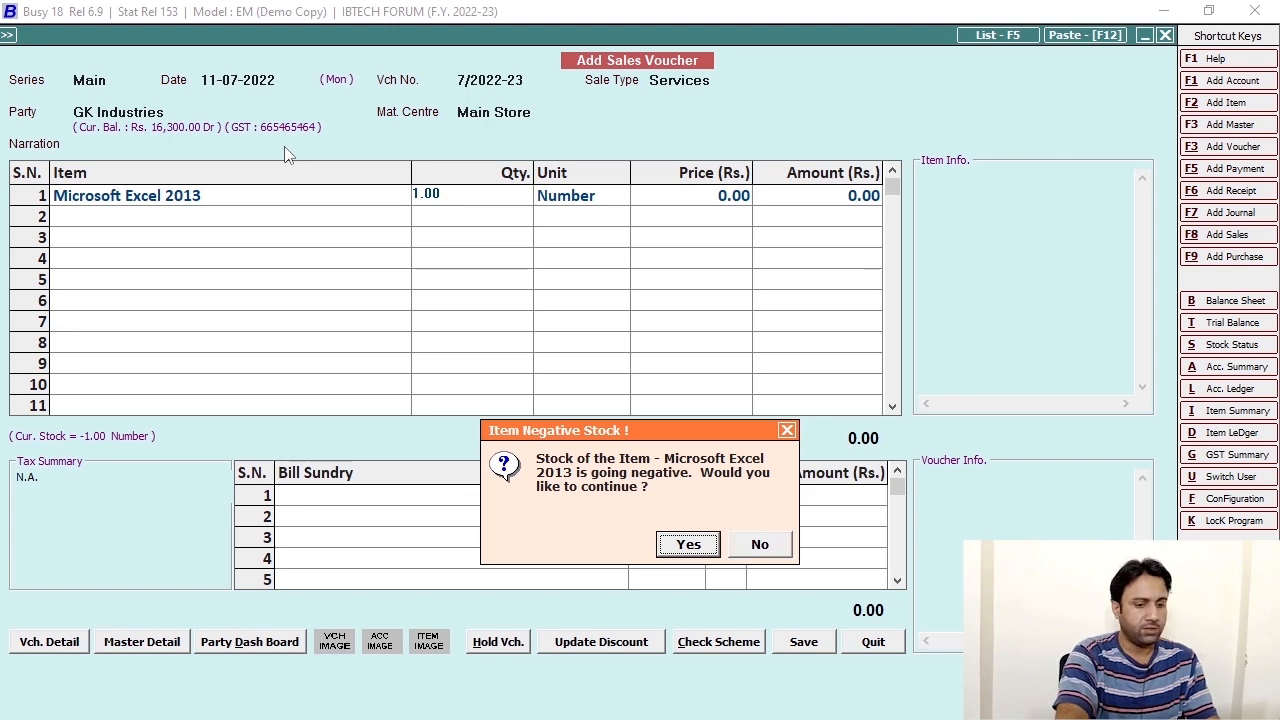
pyautogui.press('Return')
pyautogui.click(178, 204)
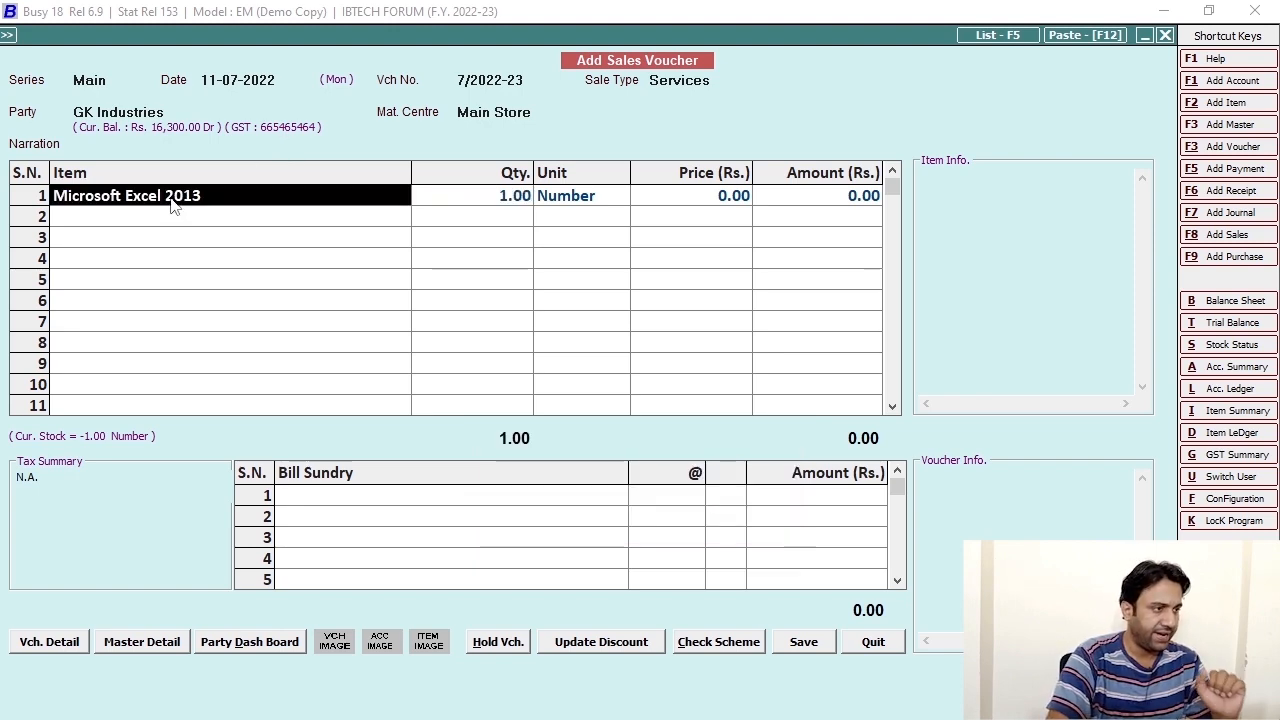
pyautogui.press('F2')
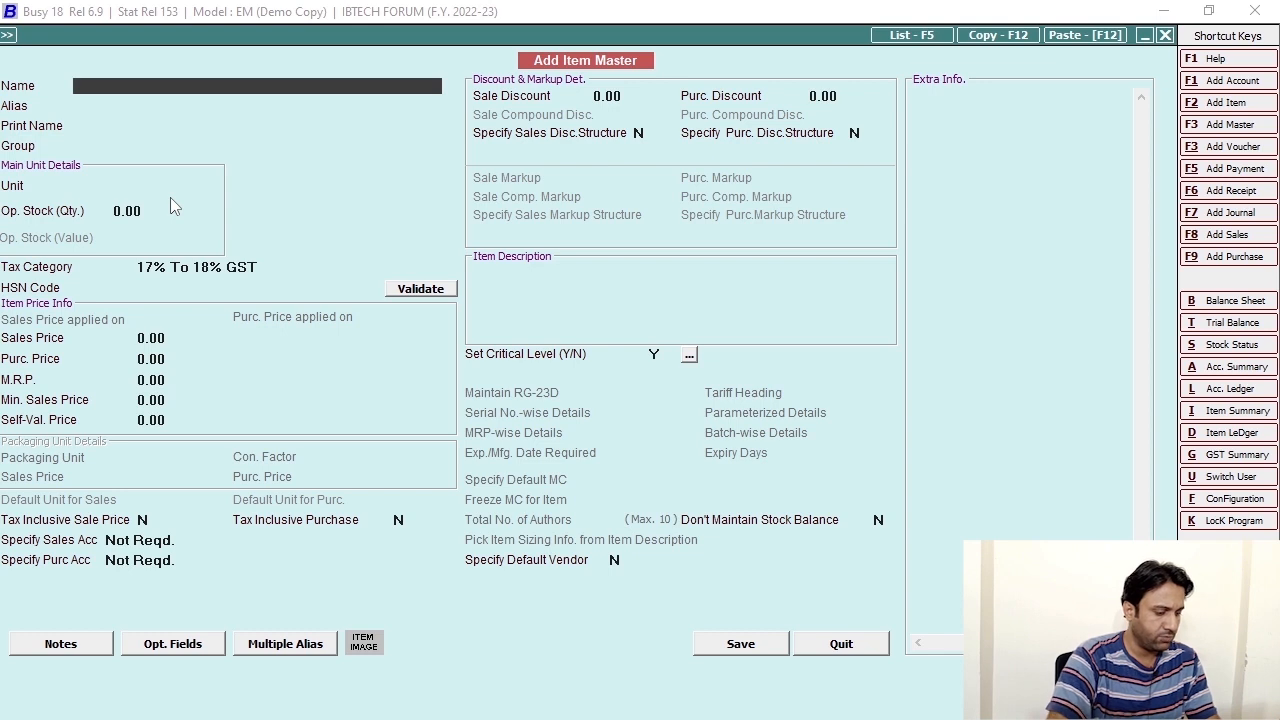
# Create item 'Microsoft Excel Renwal Serices' in group General, unit Number, critical level N.
pyautogui.write('Mi')
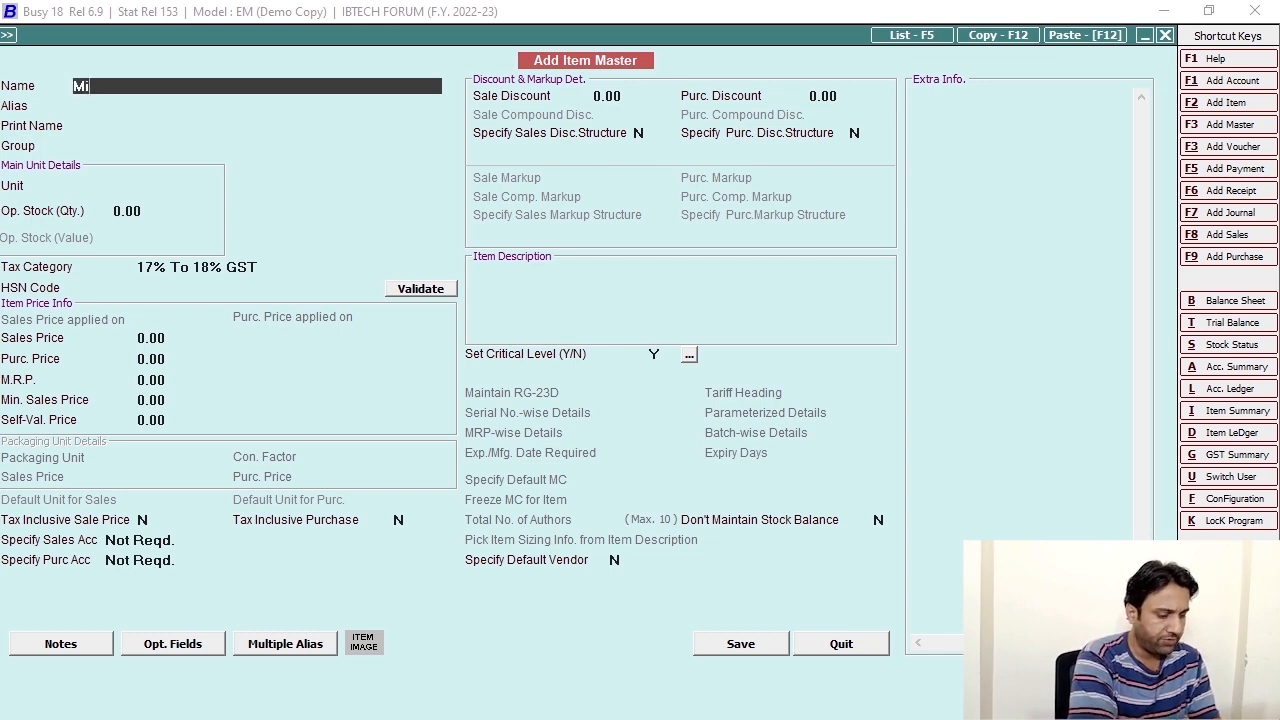
pyautogui.write('crosoft')
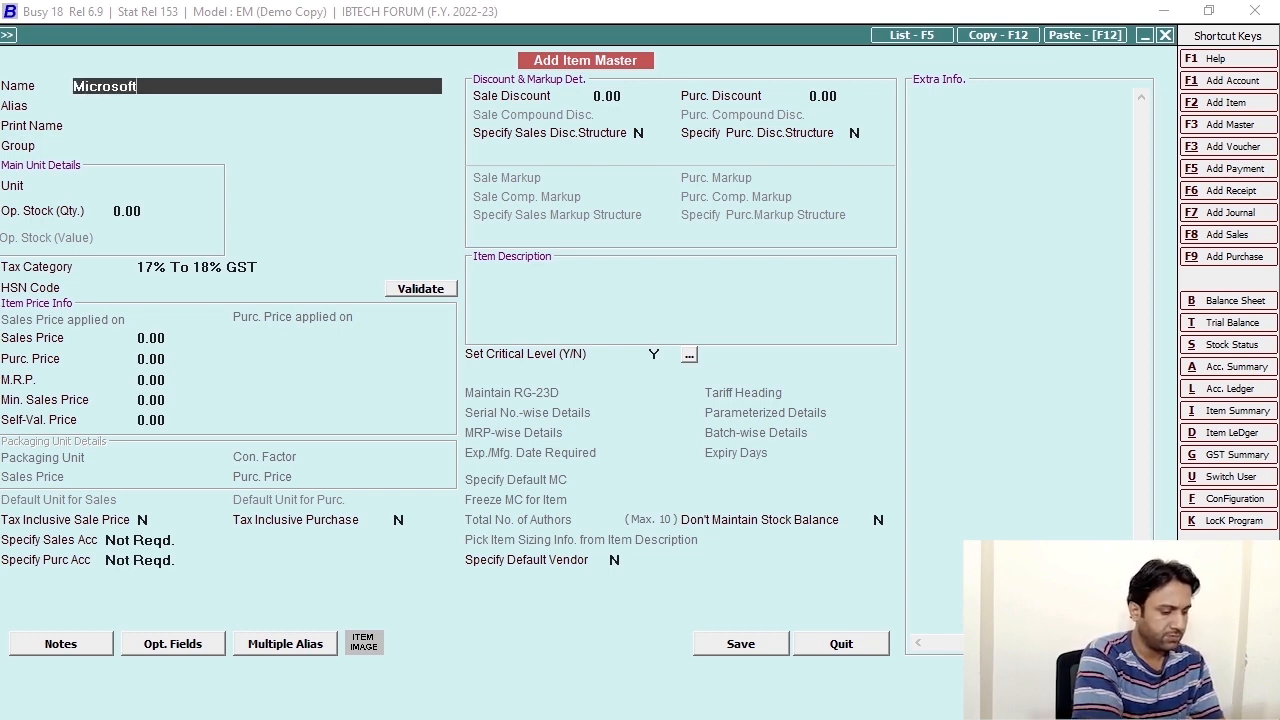
pyautogui.write(' Excel ')
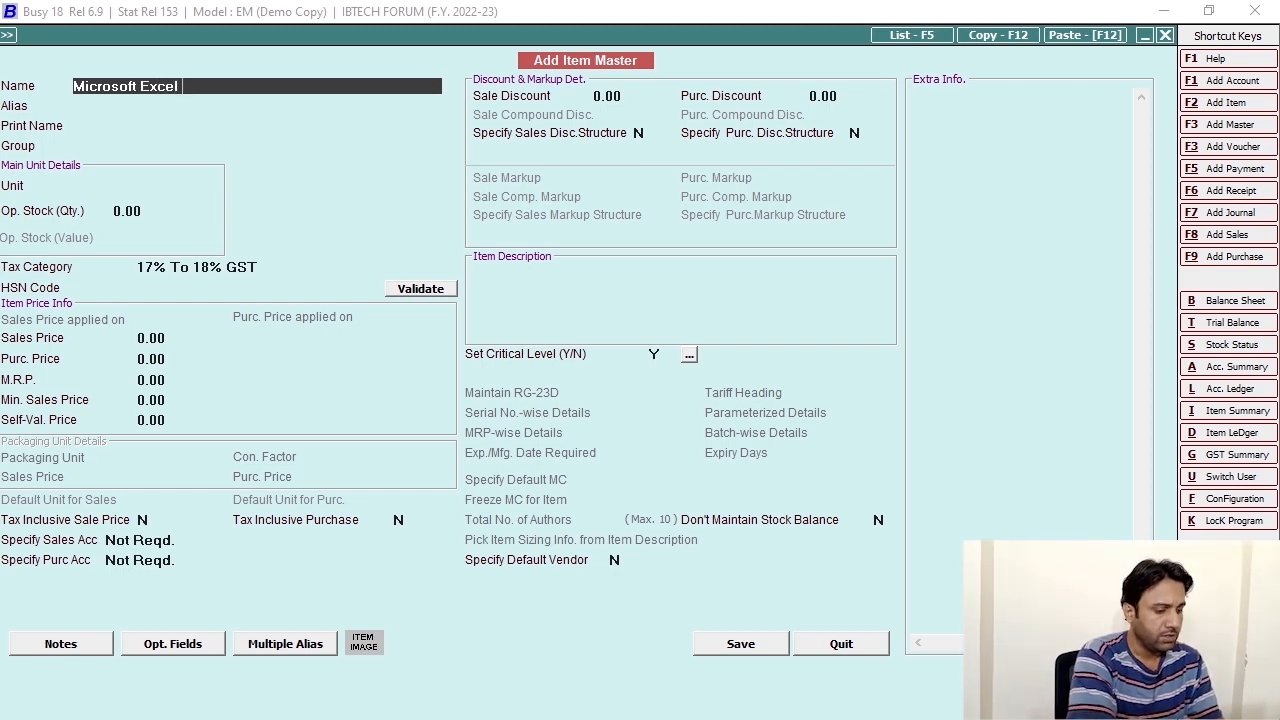
pyautogui.write('Renw')
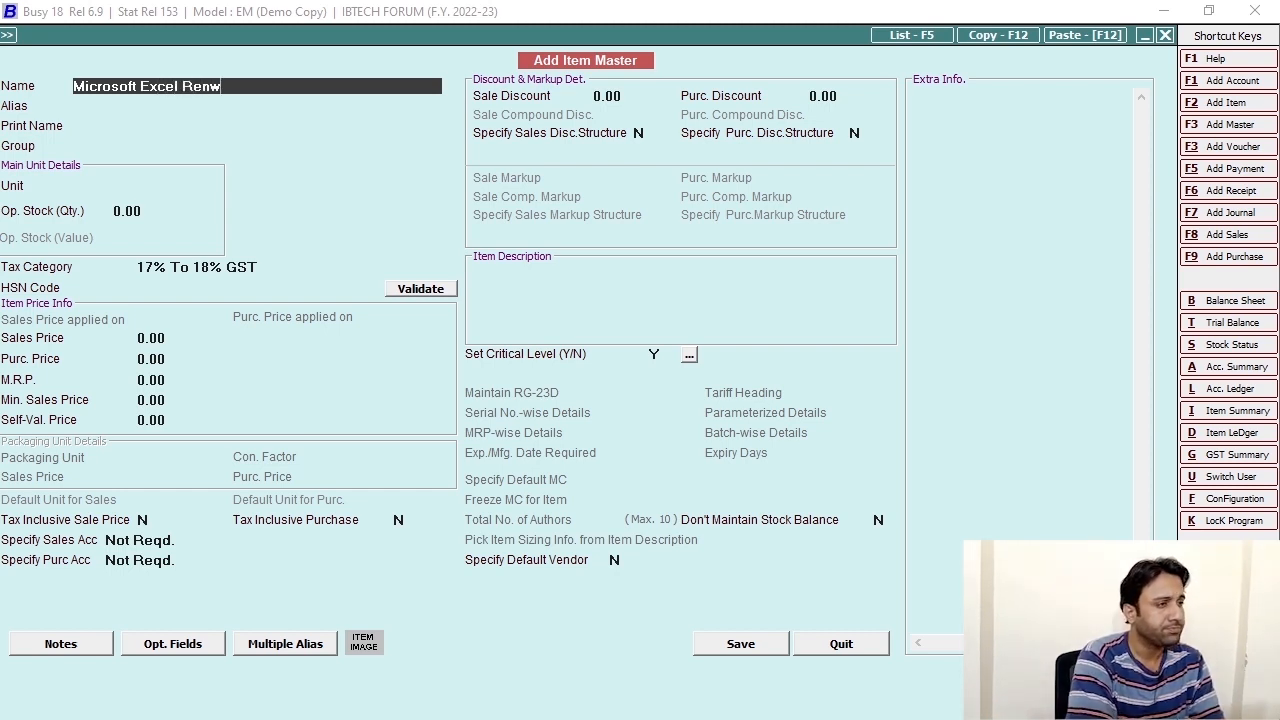
pyautogui.write('al Serices')
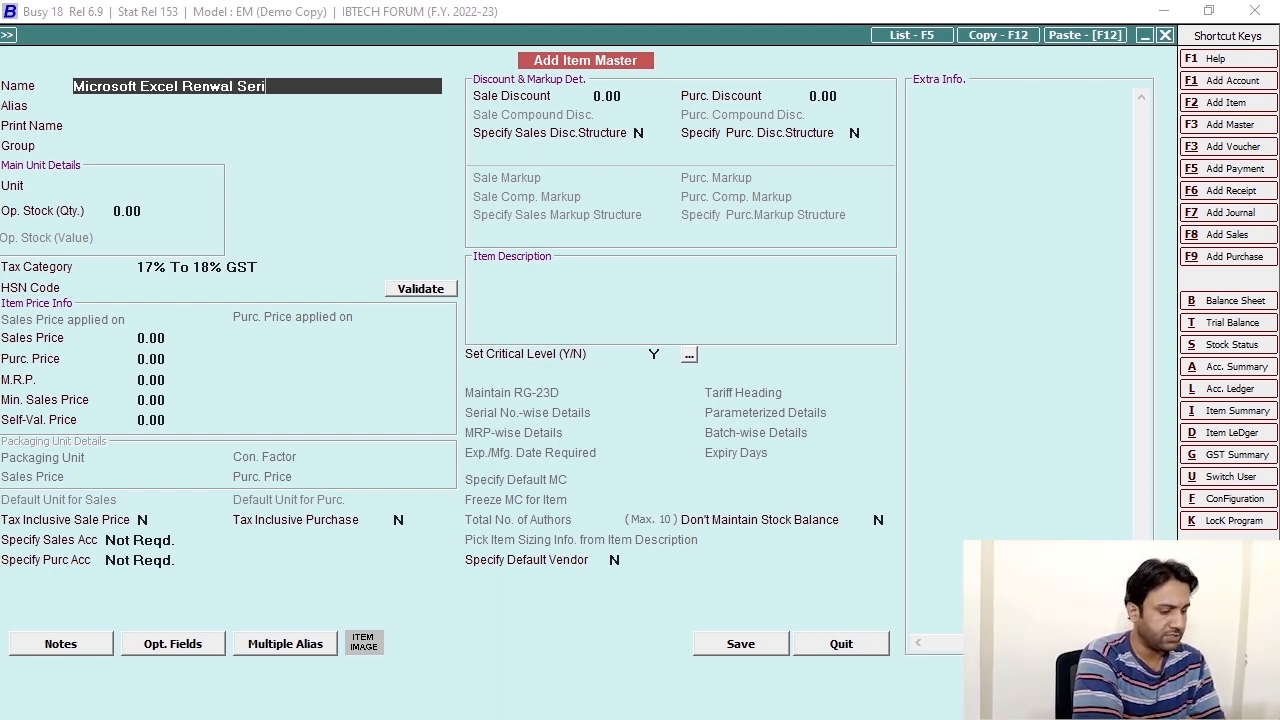
pyautogui.press('Return')
pyautogui.press('Return')
pyautogui.press('Return')
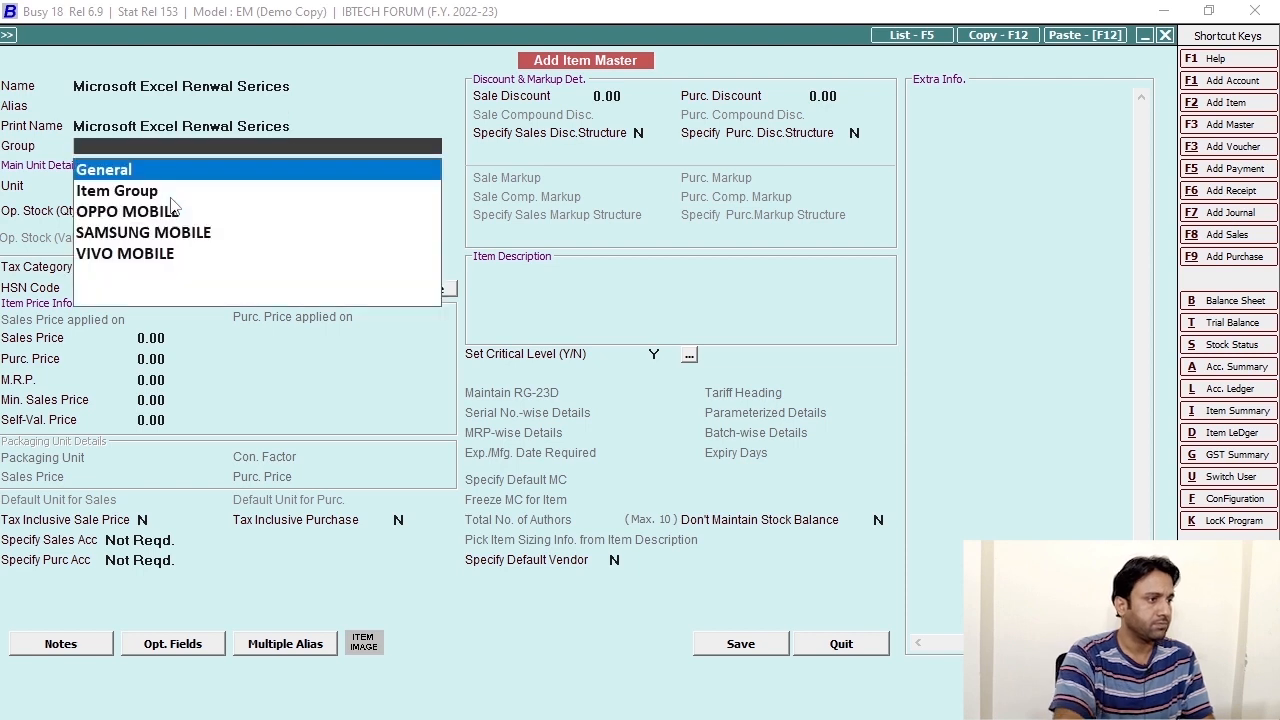
pyautogui.press('Return')
pyautogui.press('Escape')
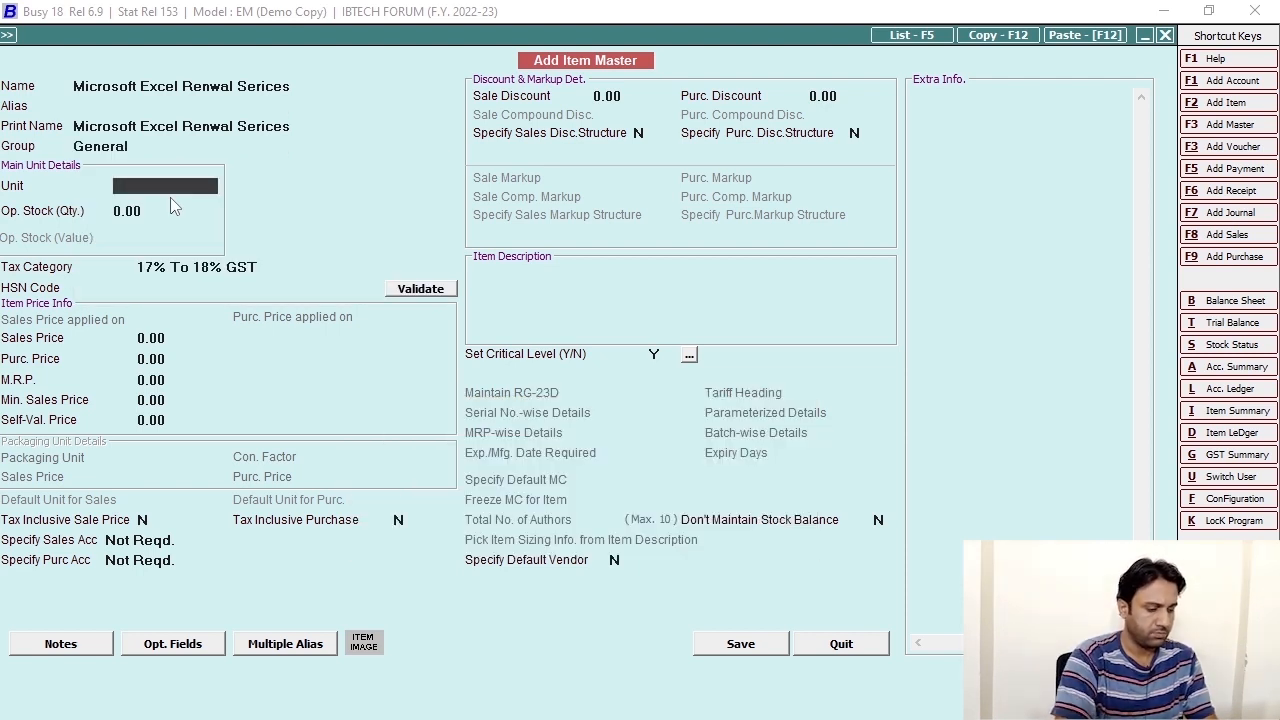
pyautogui.press('Return')
pyautogui.press('Return')
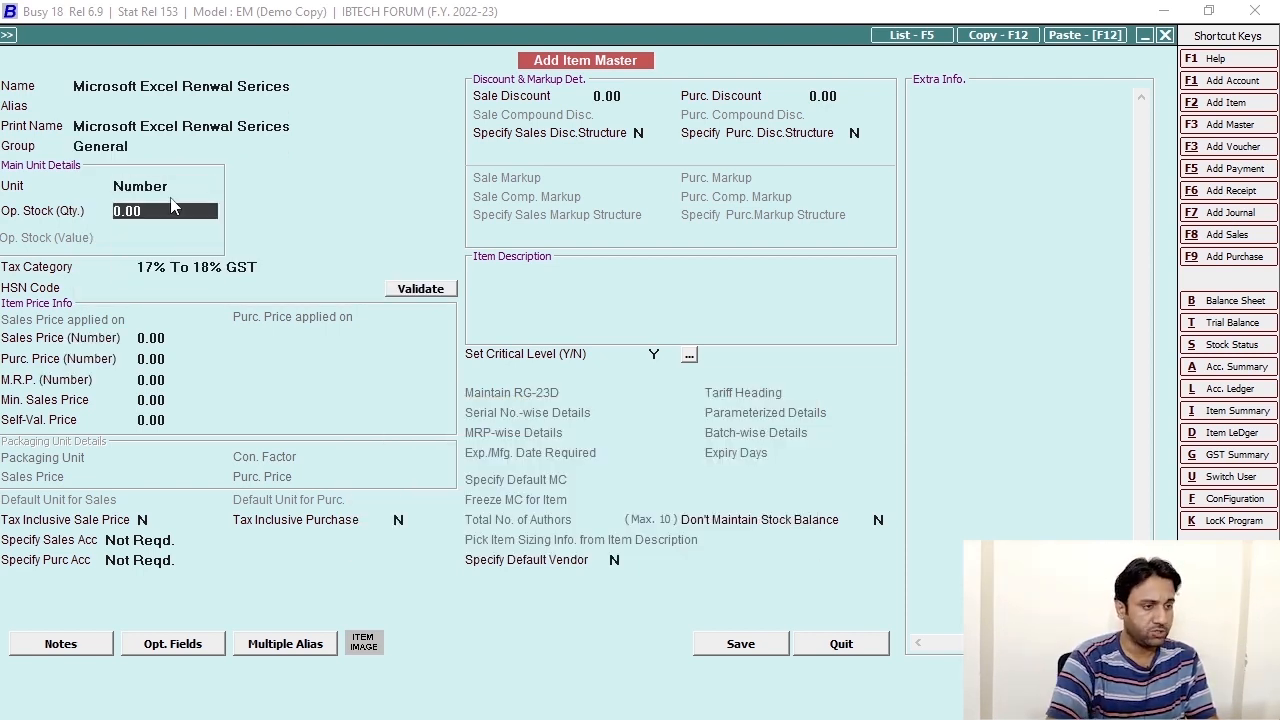
pyautogui.click(655, 355)
pyautogui.write('N')
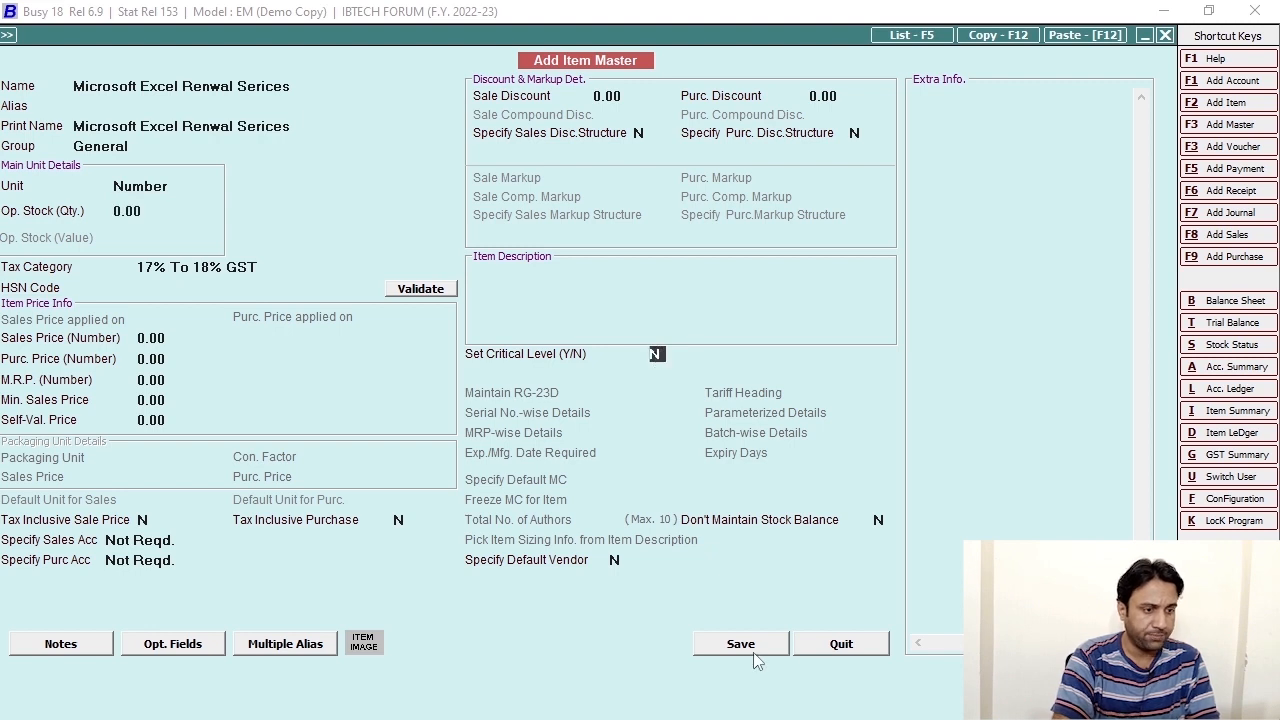
pyautogui.click(745, 645)
# Accept quantity 1 on the voucher line despite the negative stock warning.
pyautogui.press('Return')
pyautogui.press('Left')
pyautogui.press('Return')
pyautogui.press('Return')
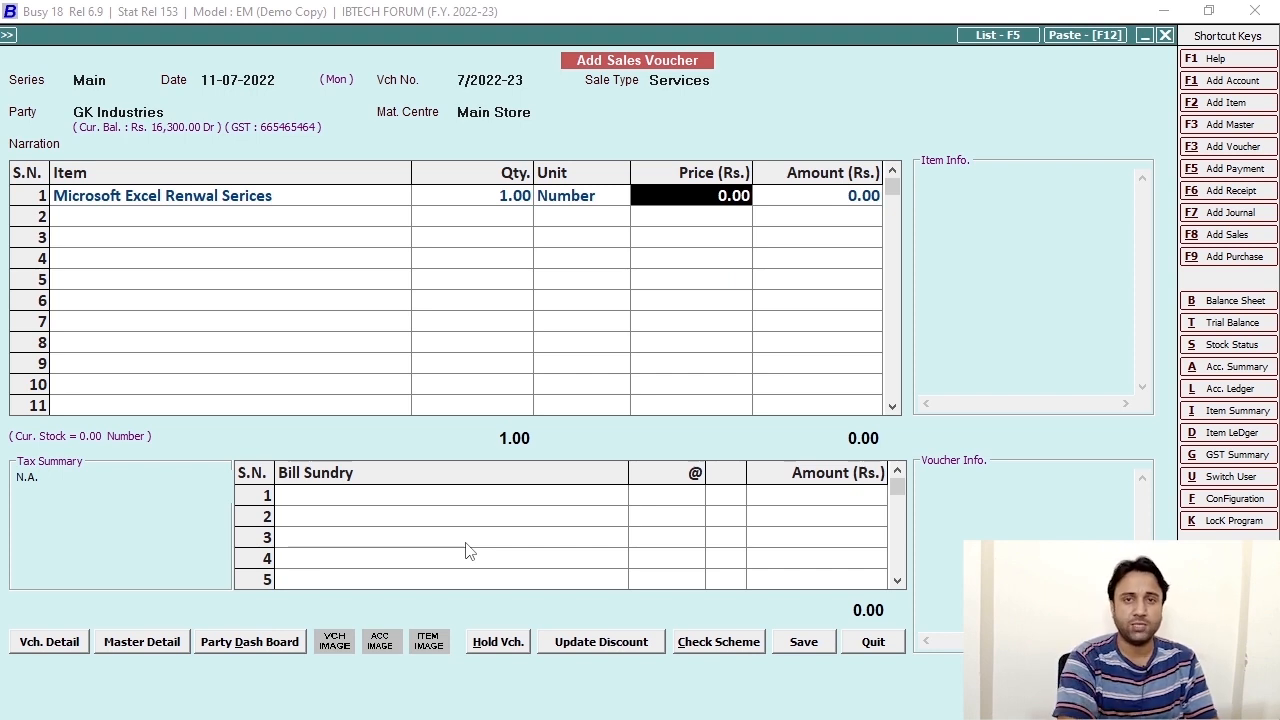
# Price the renewal services item at 1,00,000.
pyautogui.write('1')
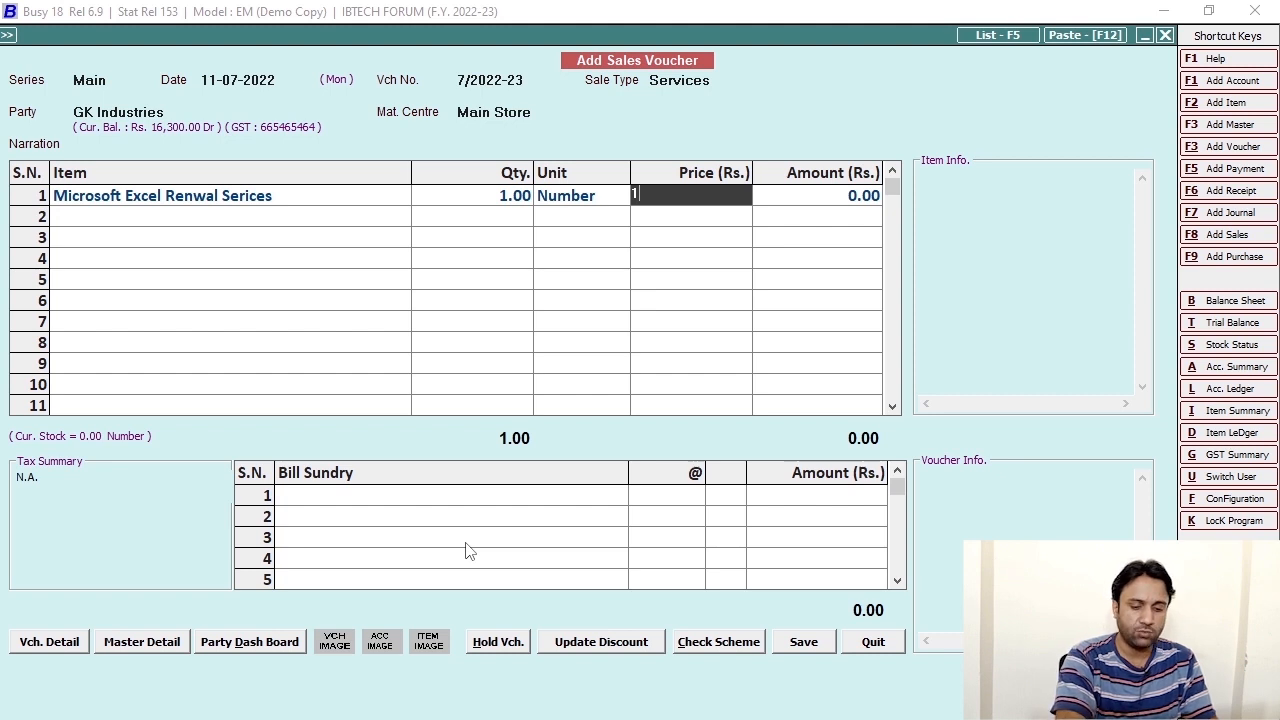
pyautogui.write('00')
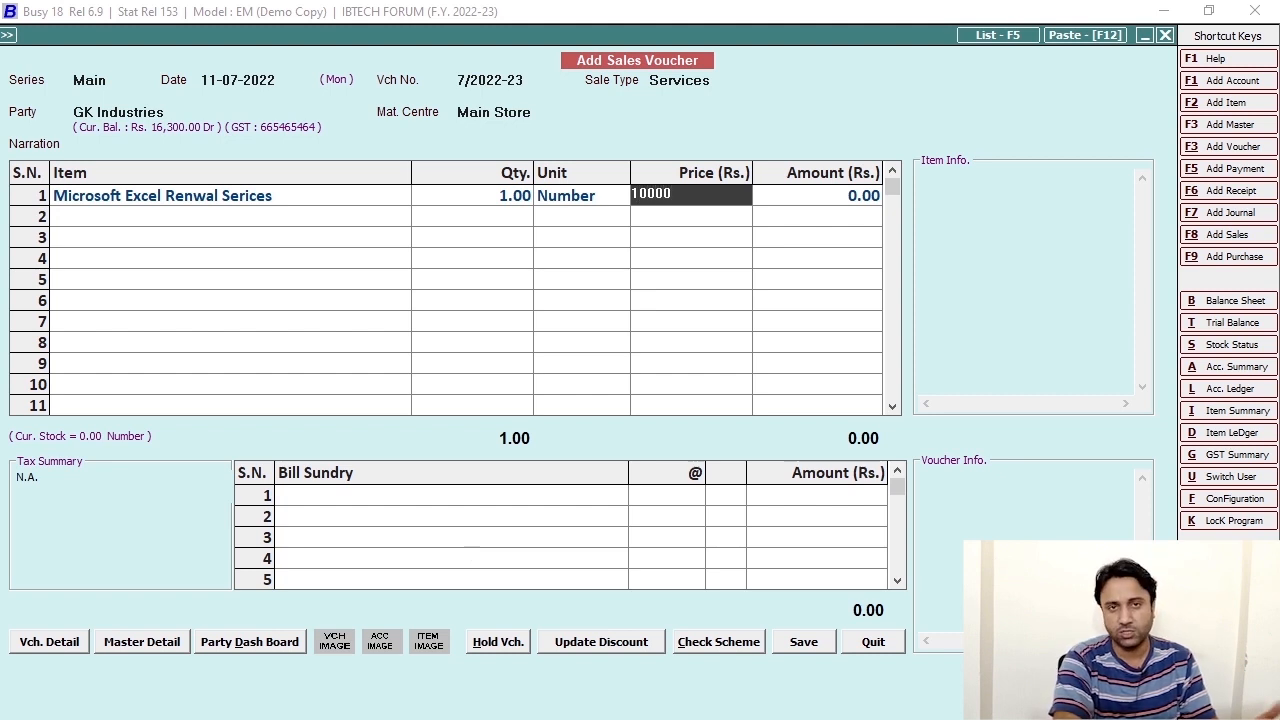
pyautogui.write(',000')
pyautogui.press('Return')
pyautogui.press('Return')
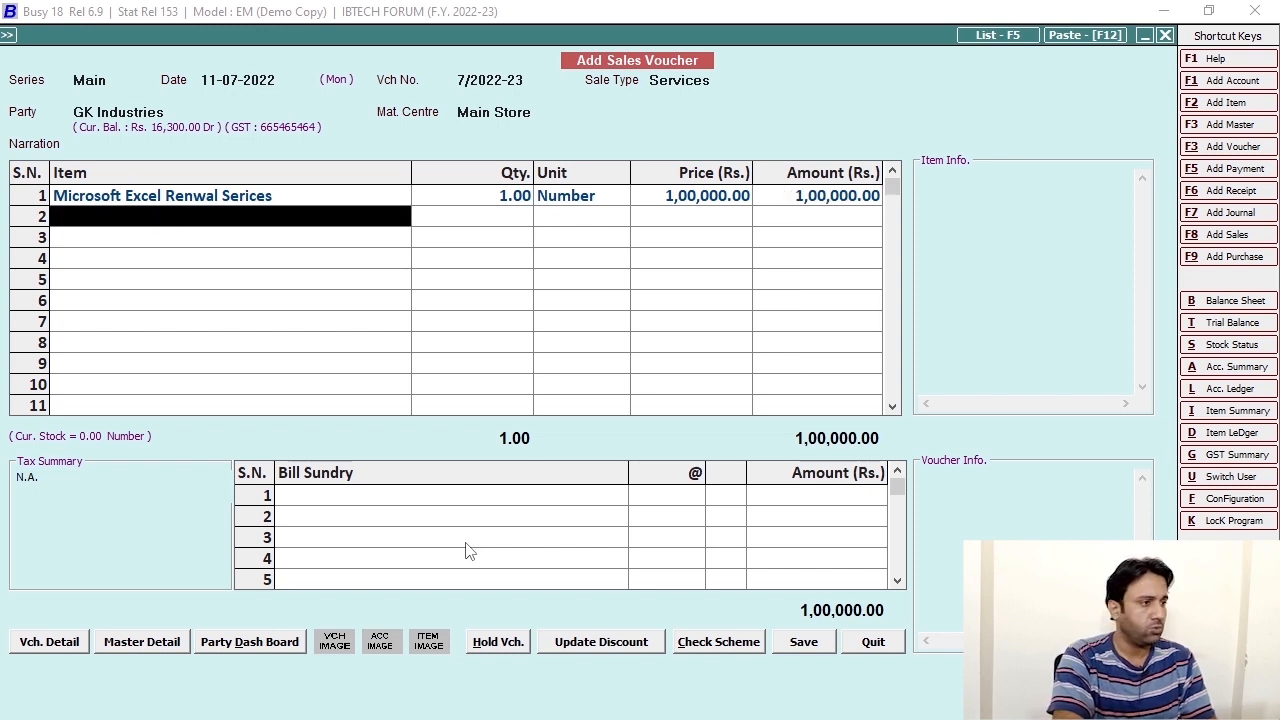
# Add the Services Tax SRB 13% bill sundry and try saving the voucher.
pyautogui.click(331, 494)
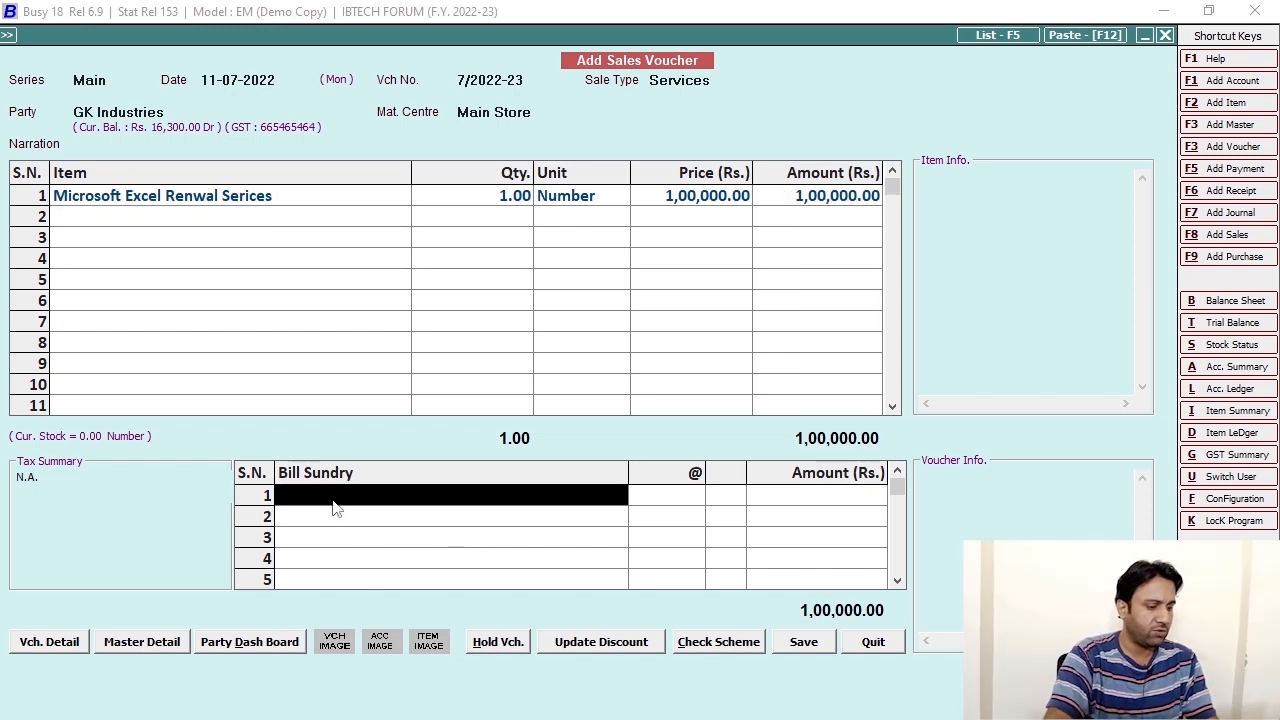
pyautogui.write('g')
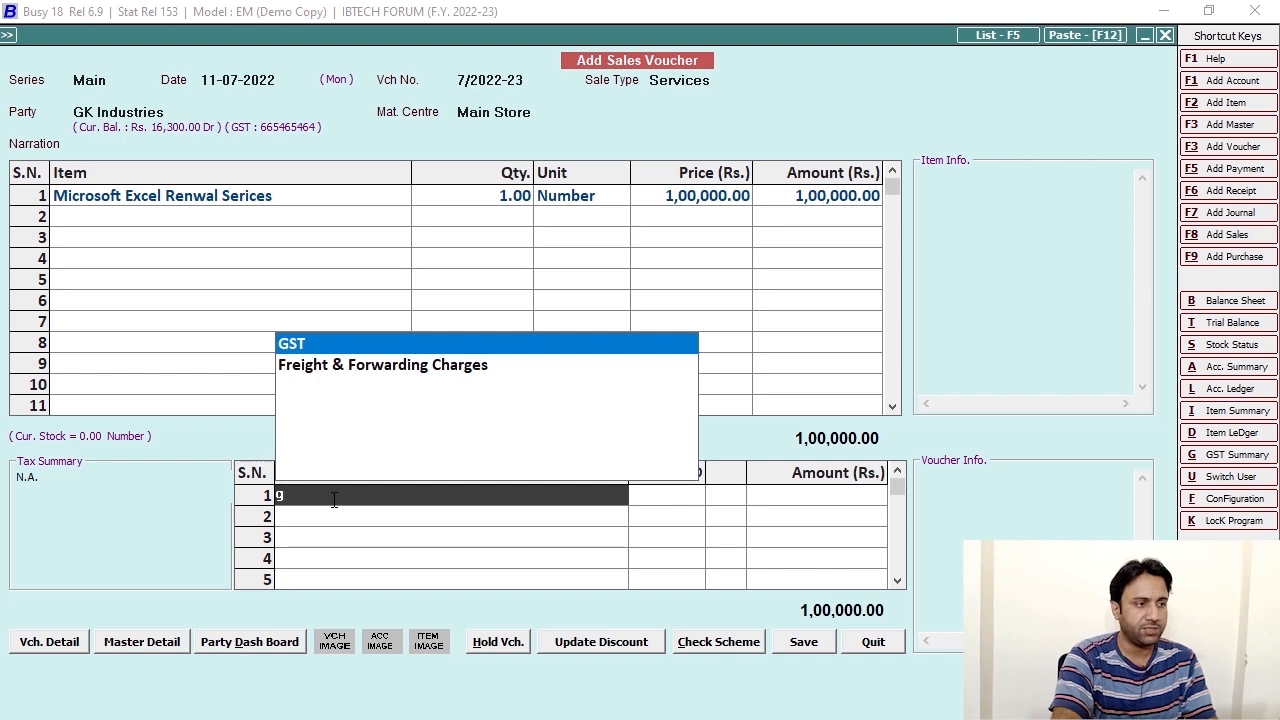
pyautogui.press('BackSpace')
pyautogui.write('se')
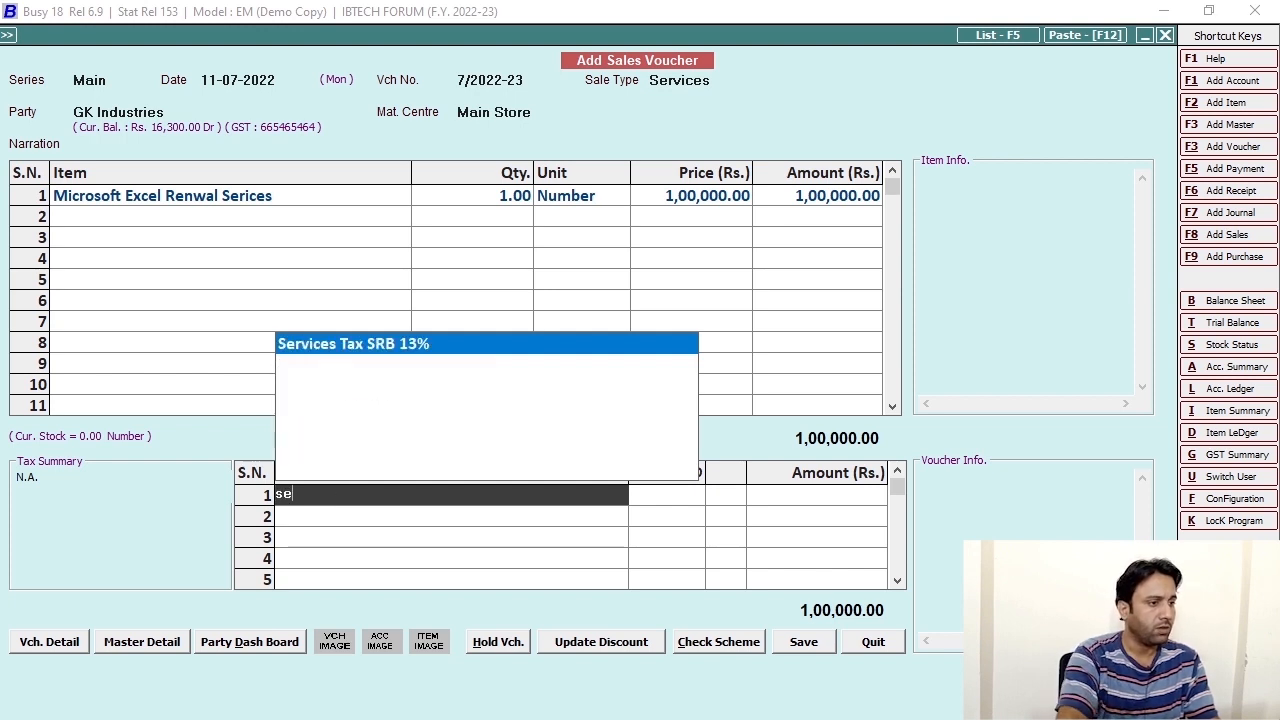
pyautogui.press('Return')
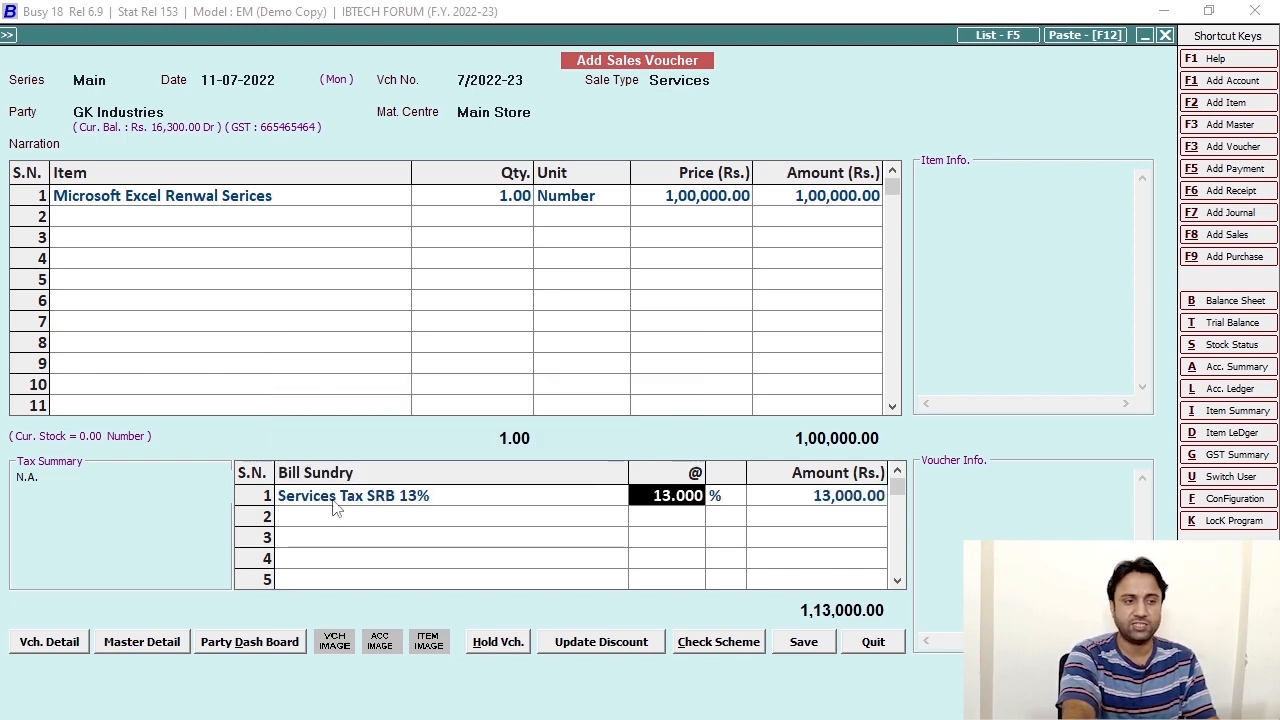
pyautogui.press('Return')
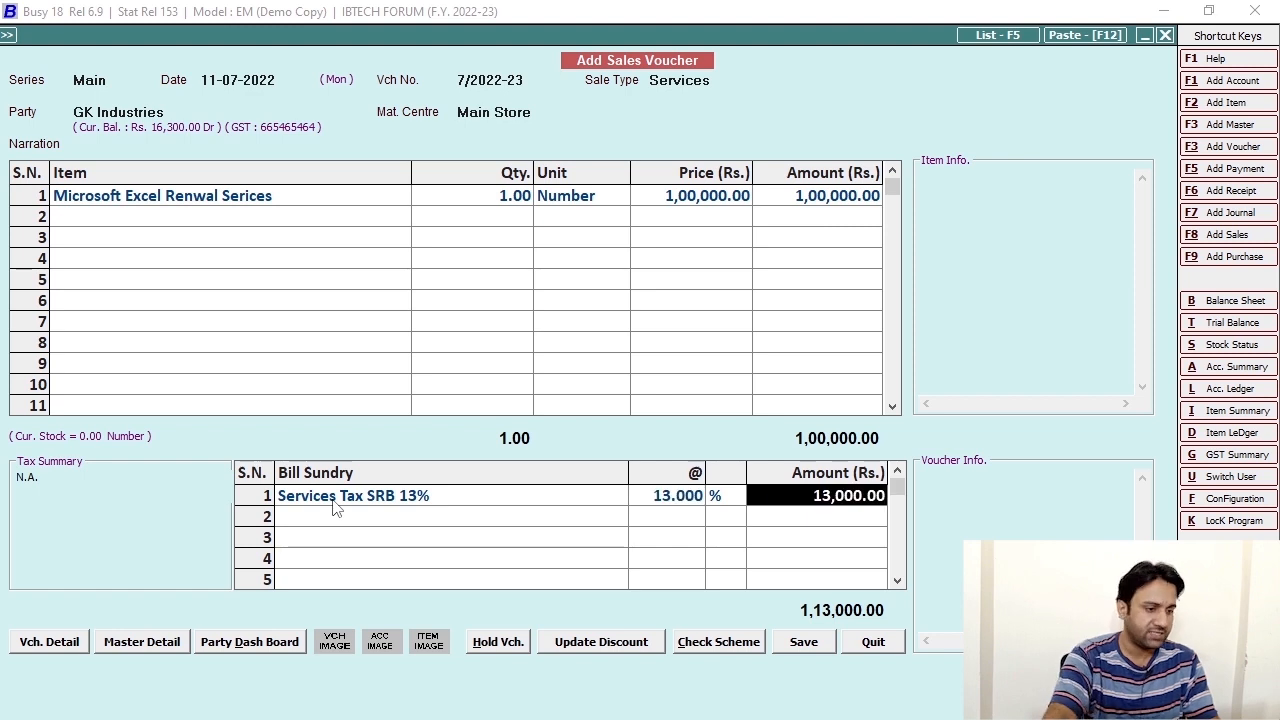
pyautogui.click(792, 646)
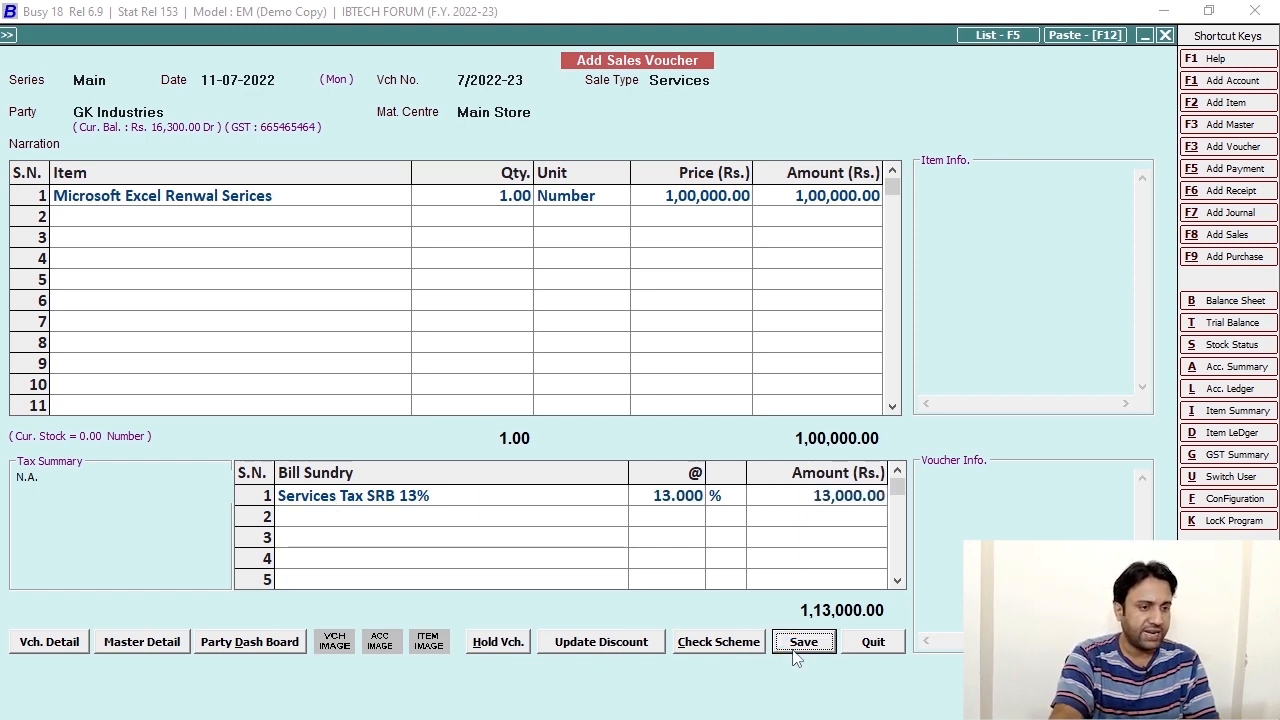
# Decline the invalid tax type save and set the item's Tax Category to None.
pyautogui.click(757, 543)
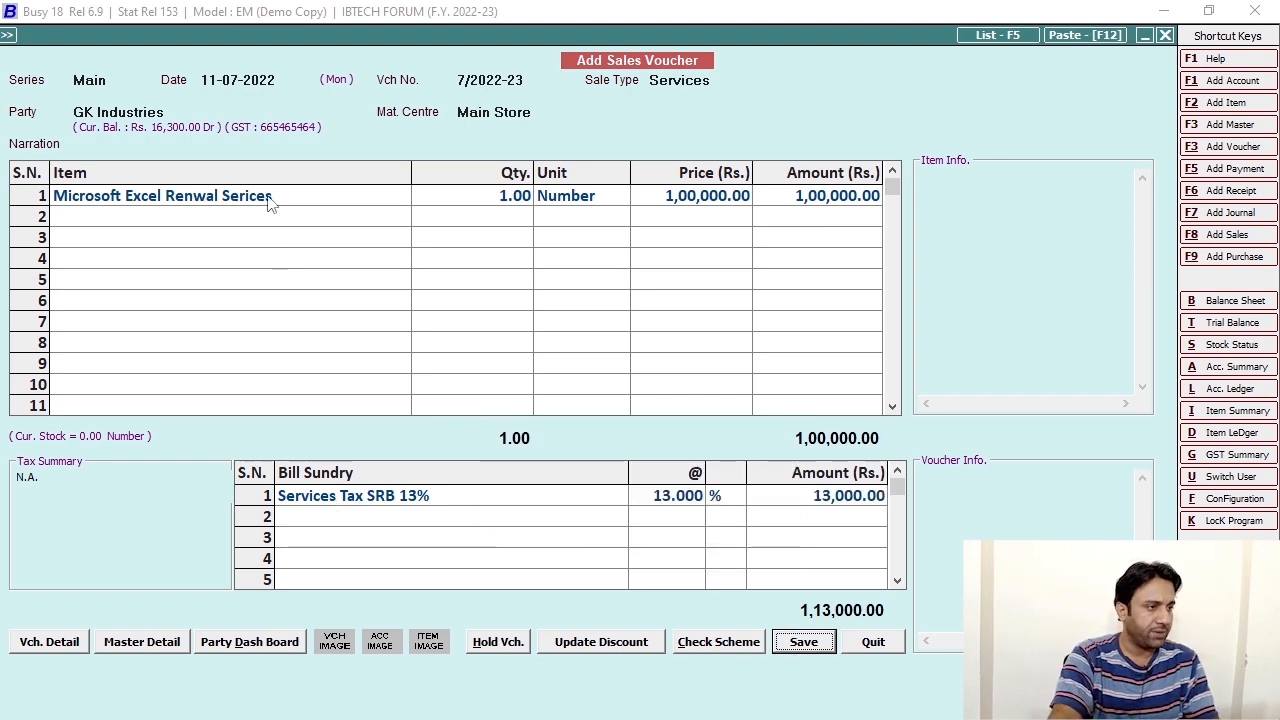
pyautogui.click(268, 198)
pyautogui.hotkey('alt', 'm')
pyautogui.click(241, 264)
pyautogui.press('BackSpace')
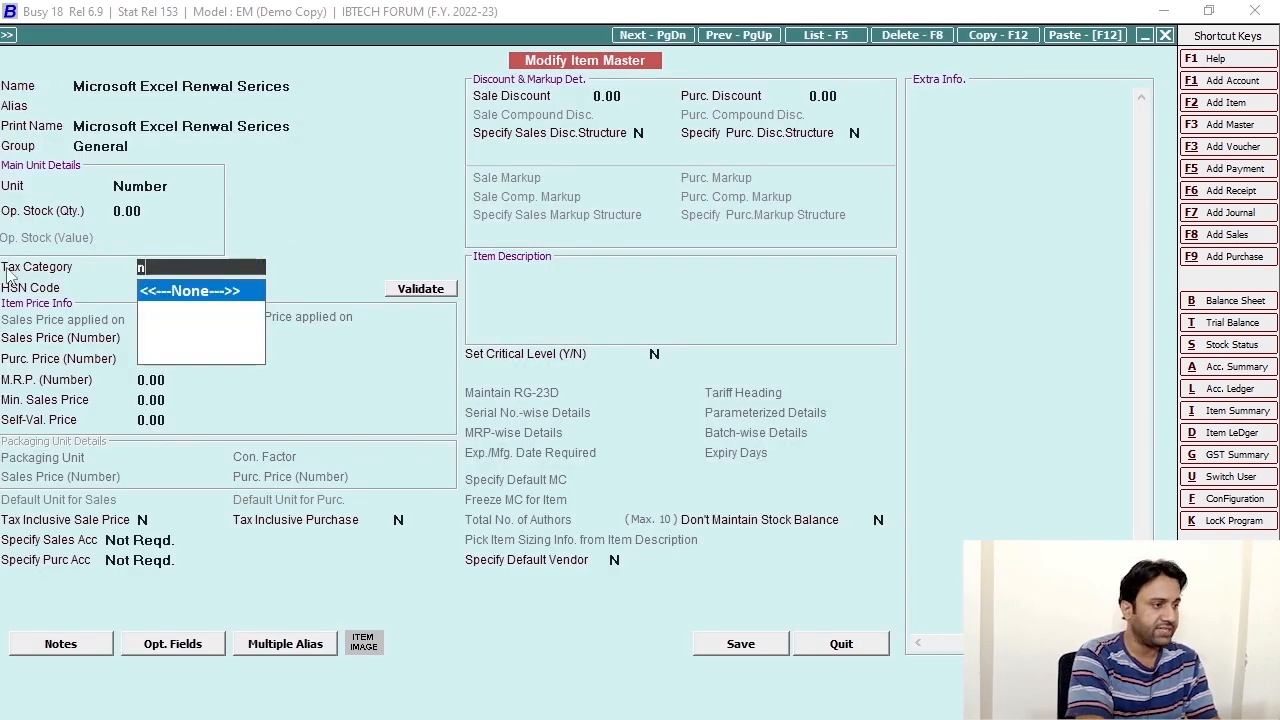
pyautogui.press('Return')
pyautogui.hotkey('ctrl', 'a')
pyautogui.press('Return')
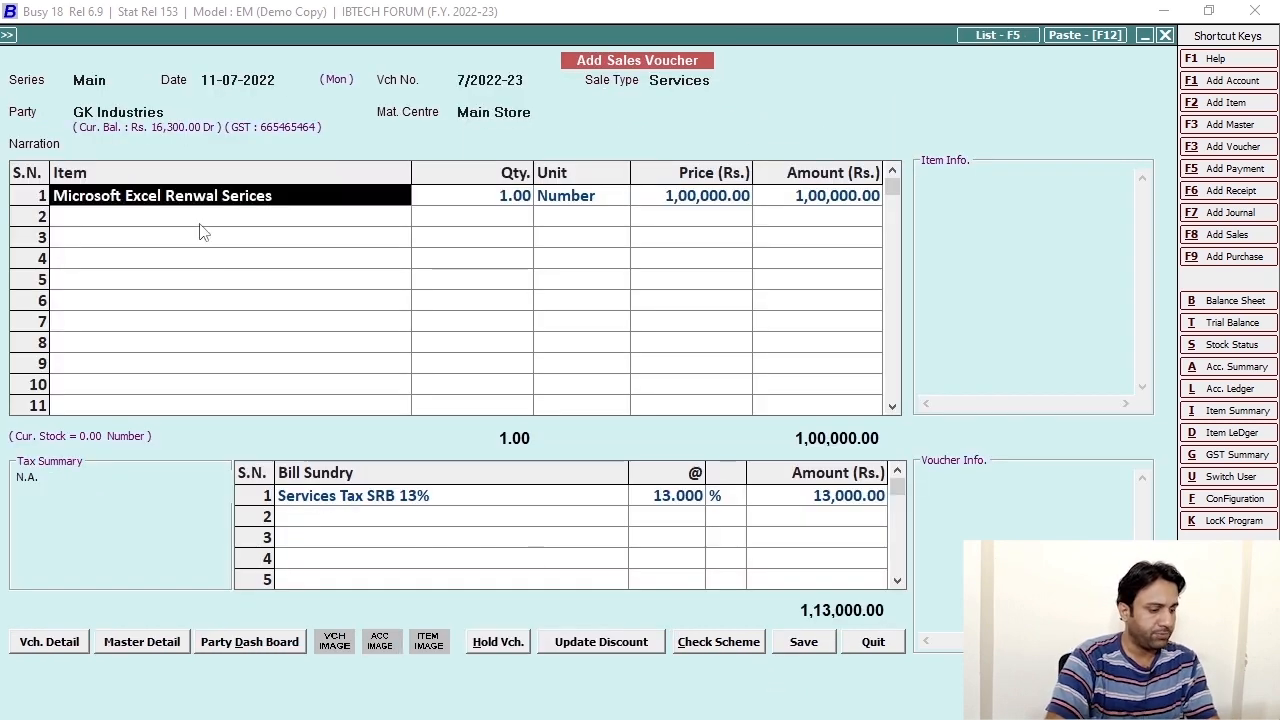
# Re-enter Microsoft Excel Renwal Serices on line 1 with quantity 1 and price 1,00,000.
pyautogui.press('BackSpace')
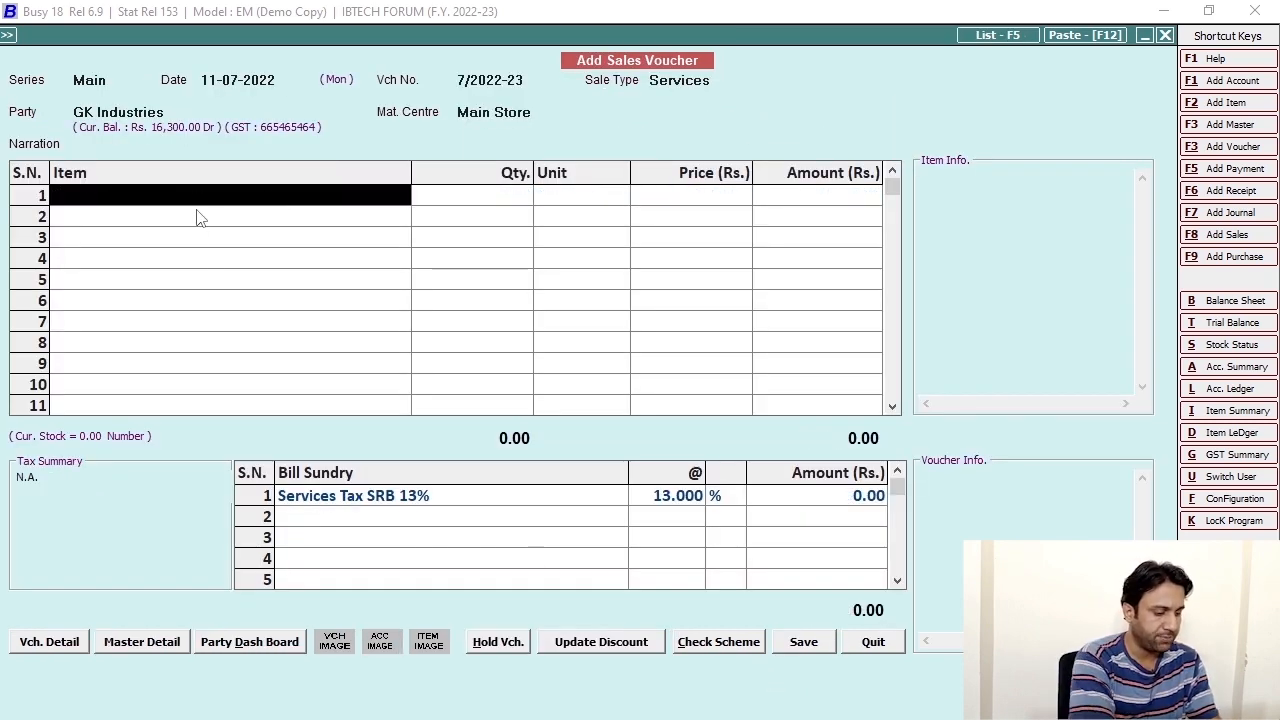
pyautogui.write('se')
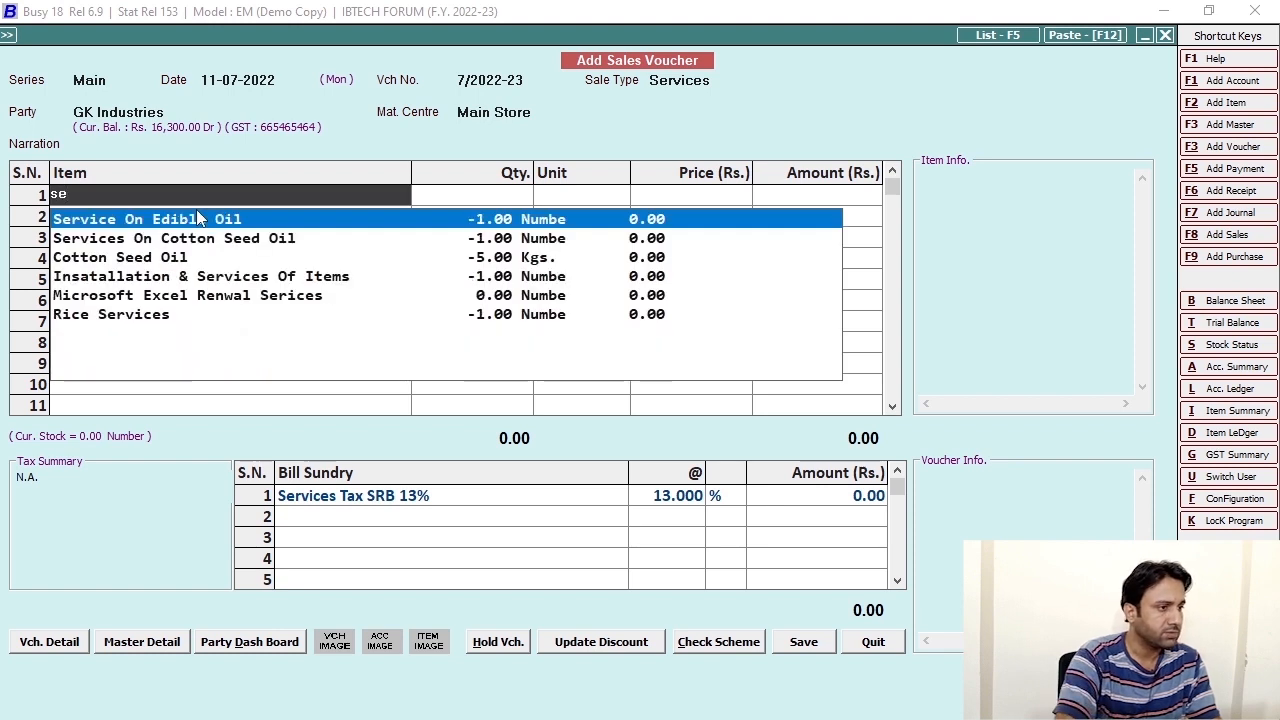
pyautogui.press('Down')
pyautogui.press('Down')
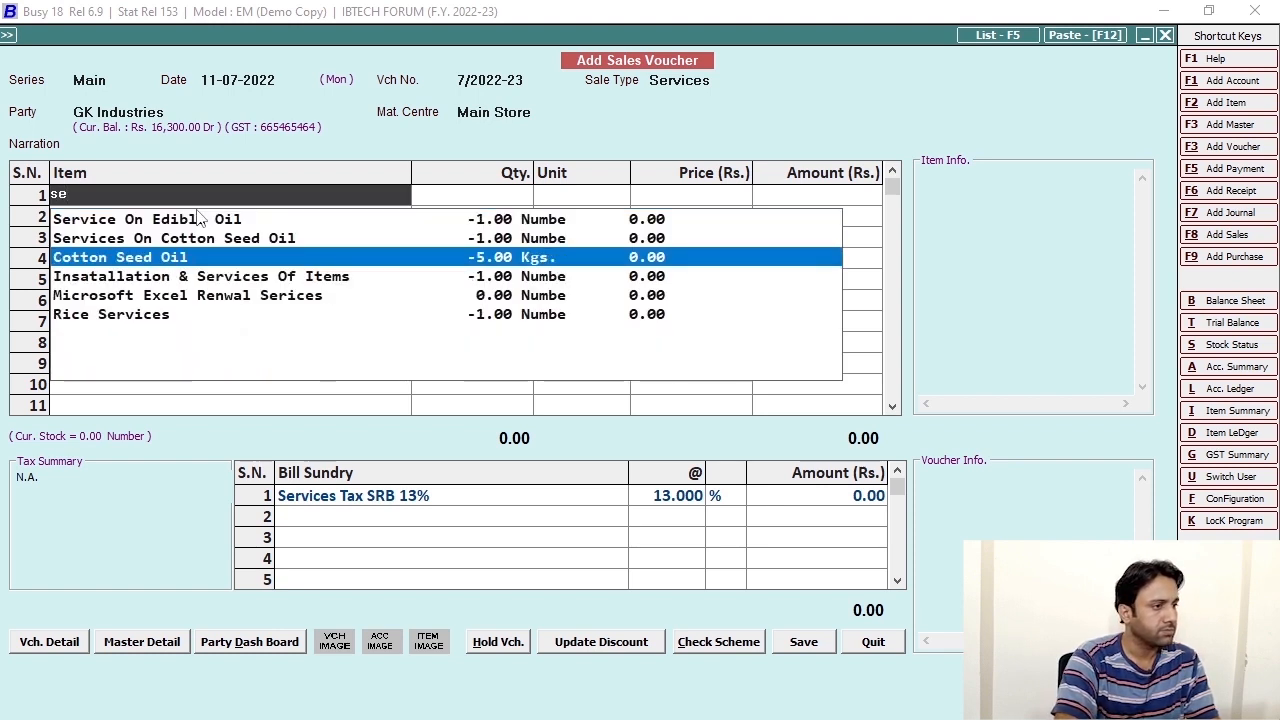
pyautogui.press('Down')
pyautogui.press('Down')
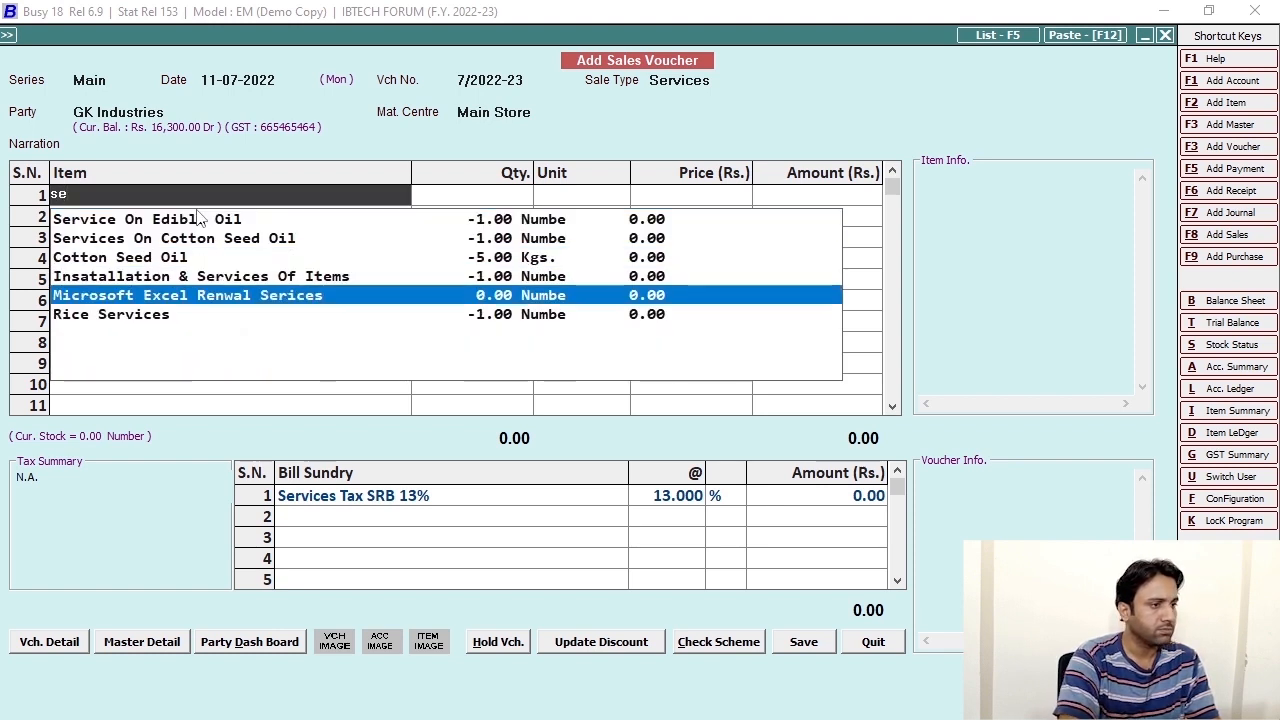
pyautogui.press('Return')
pyautogui.write('1')
pyautogui.press('Return')
pyautogui.press('Left')
pyautogui.press('Return')
pyautogui.press('Return')
pyautogui.write('1,00,000')
pyautogui.press('Return')
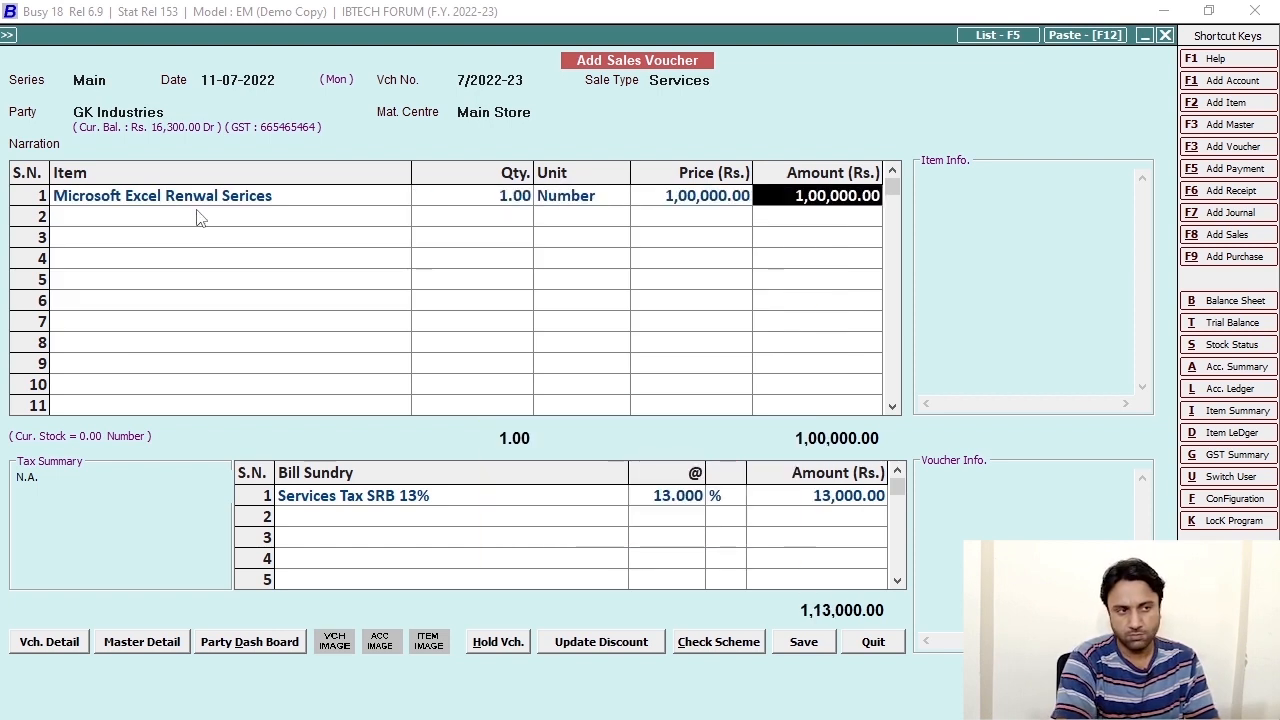
# Replace the old charge with Services Tax SRB 13% in the bill sundries.
pyautogui.click(432, 494)
pyautogui.press('Delete')
pyautogui.write('ser')
pyautogui.press('Return')
# Accept the 1,13,000 New Ref. bill adjustment and confirm saving voucher 7/2022-23.
pyautogui.press('F2')
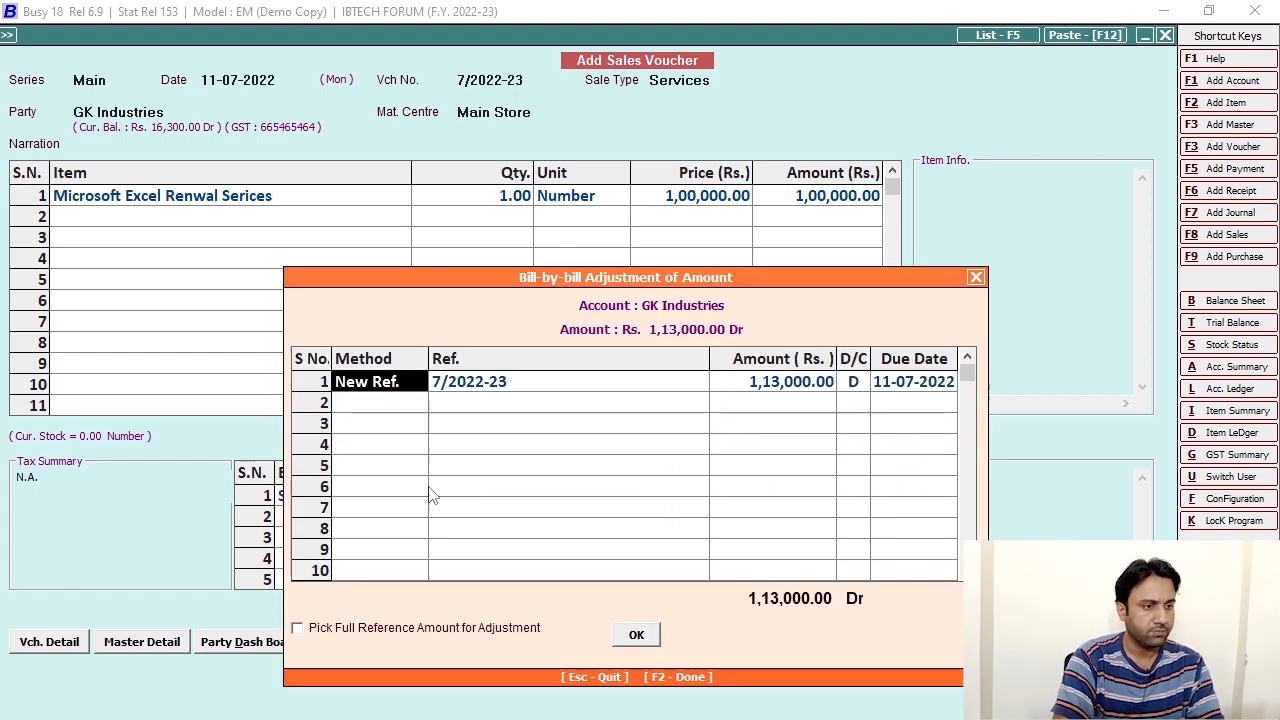
pyautogui.press('F2')
pyautogui.press('Return')
pyautogui.click(174, 202)
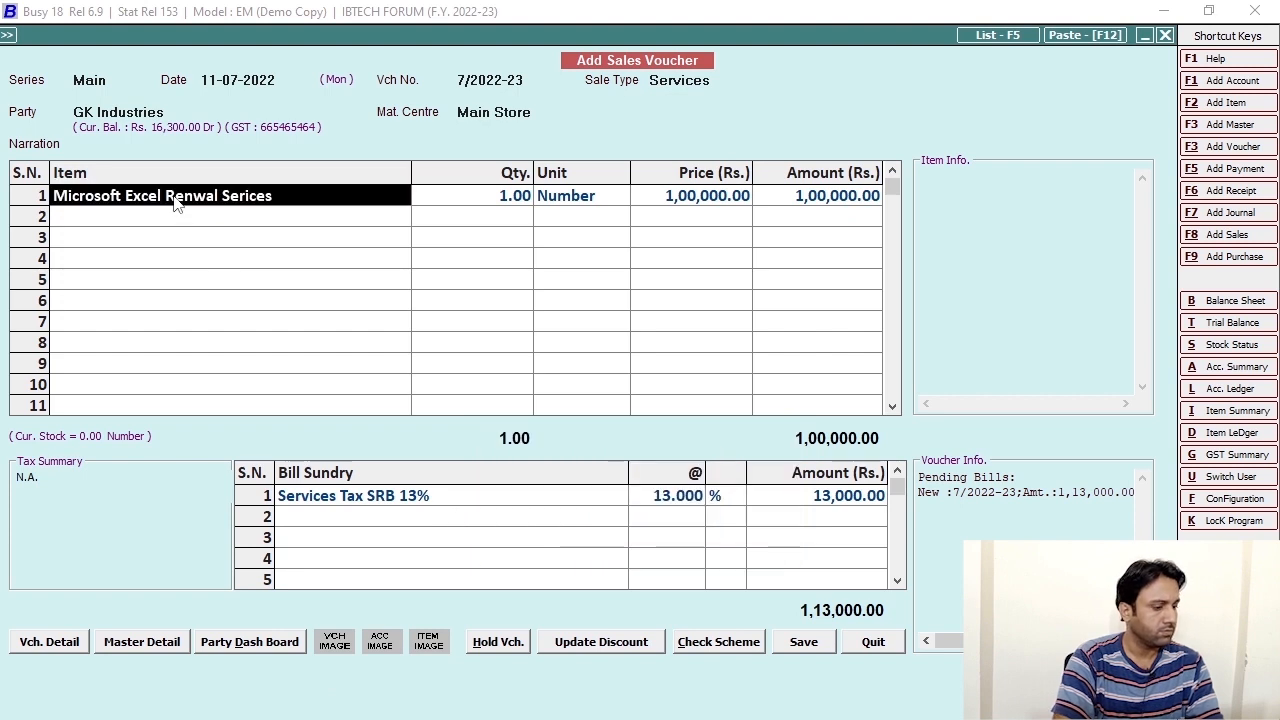
pyautogui.press('F2')
pyautogui.press('F2')
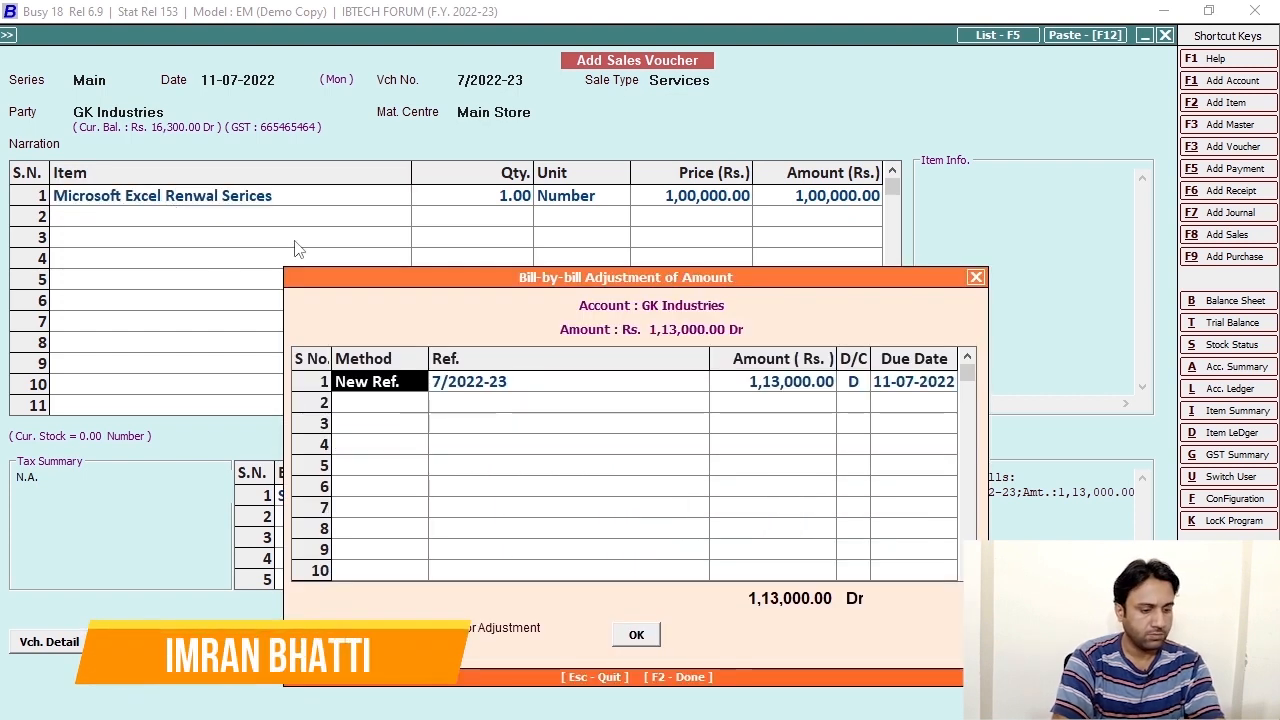
pyautogui.press('F2')
pyautogui.press('Return')
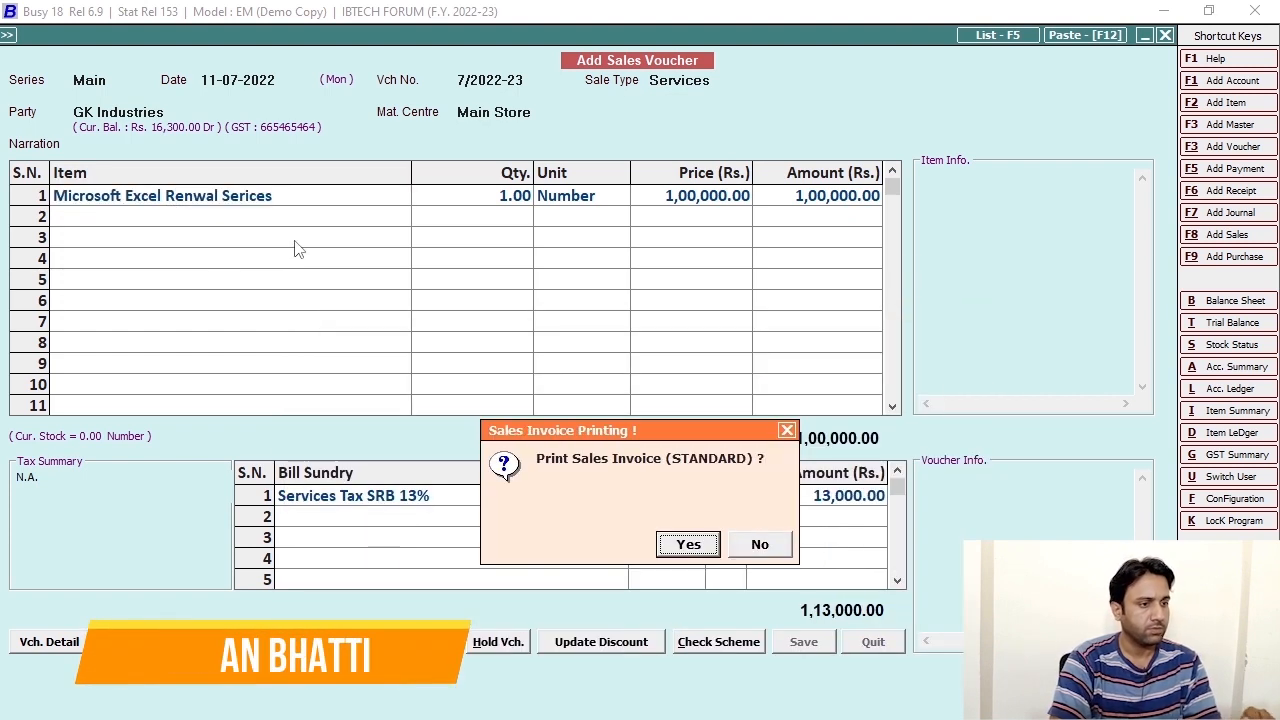
# Skip printing the sales invoice and close the blank new voucher.
pyautogui.click(768, 546)
pyautogui.press('Escape')
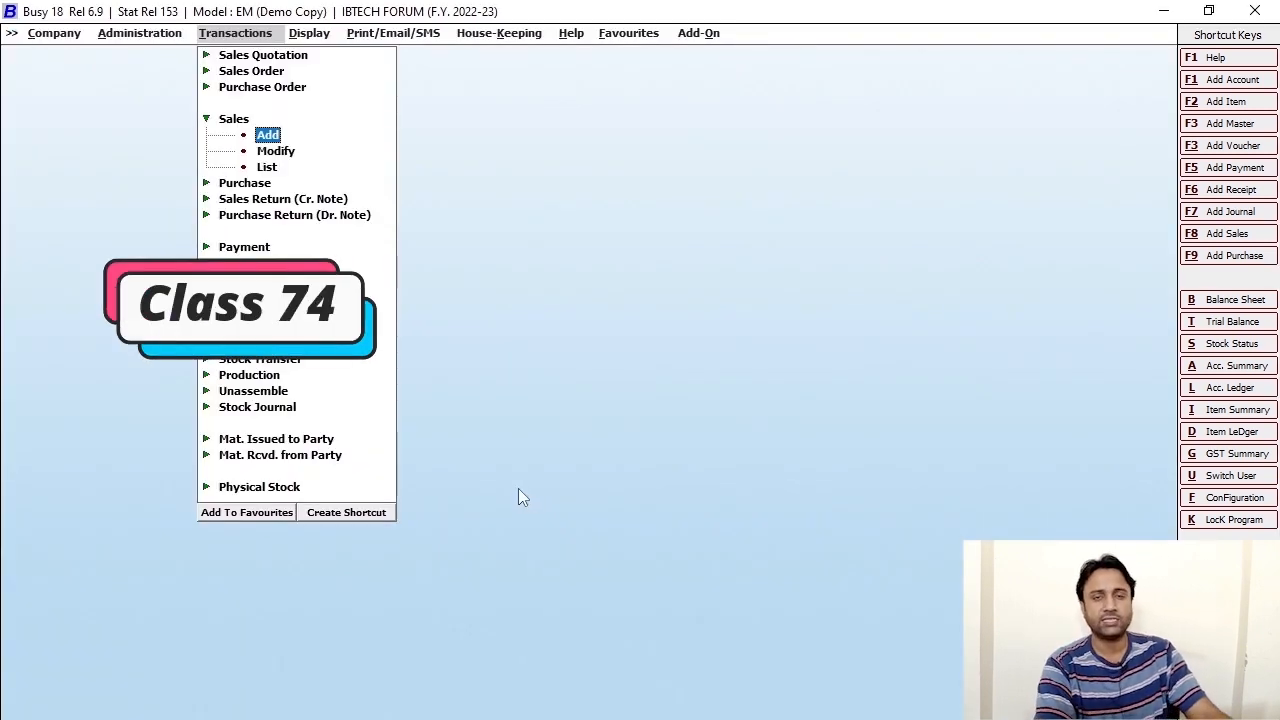
pyautogui.click(279, 116)
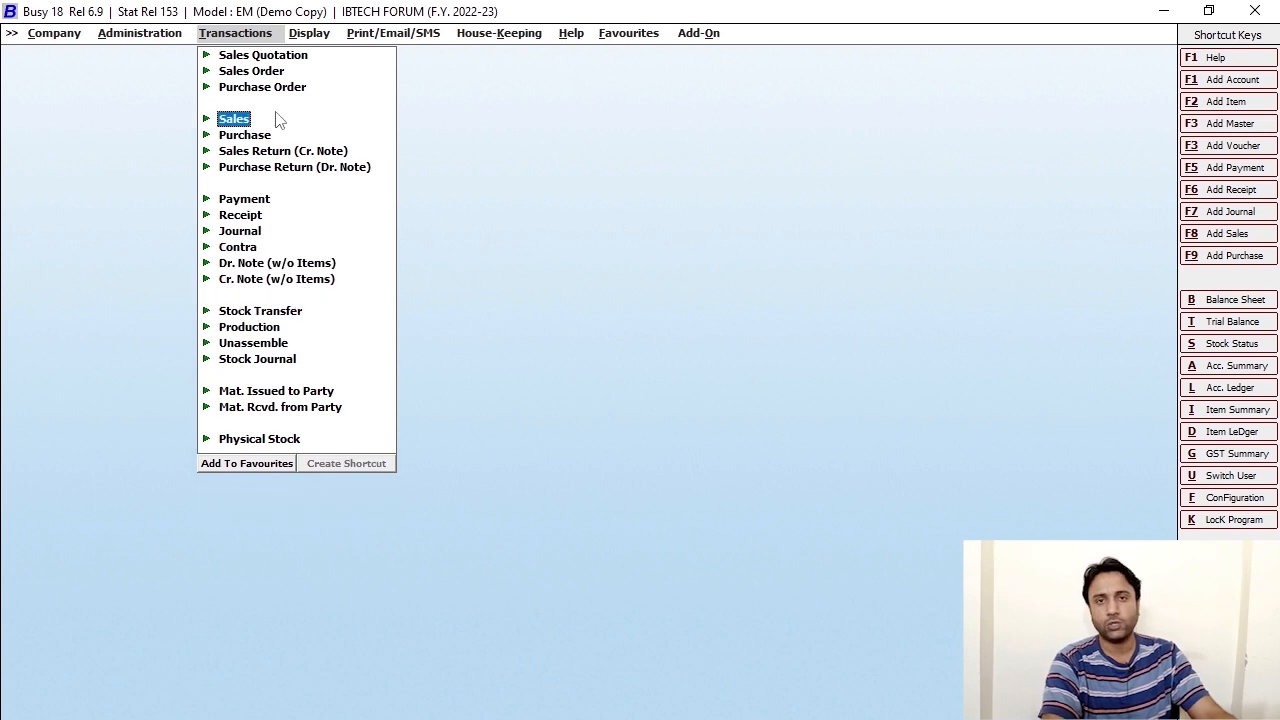